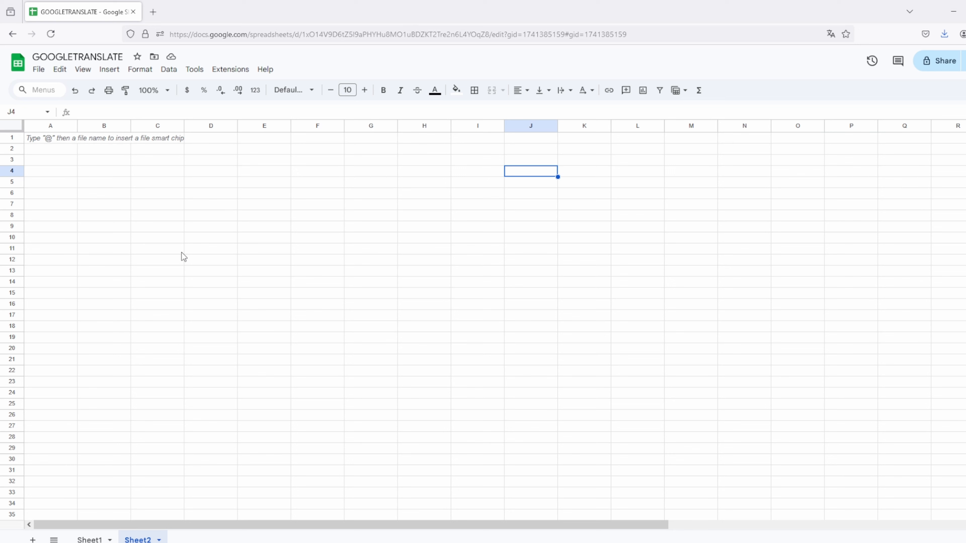
Switch to Sheet1 and enter the formula =GOOGLETRANSLATE("hola") in cell B2.
{"action": "left_click", "coordinate": [96, 538]}
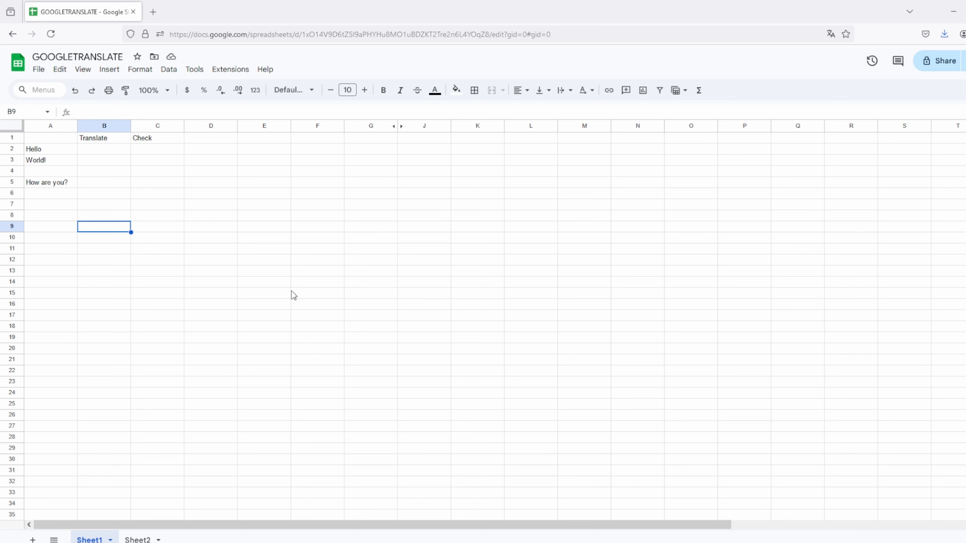
{"action": "left_click", "coordinate": [91, 152]}
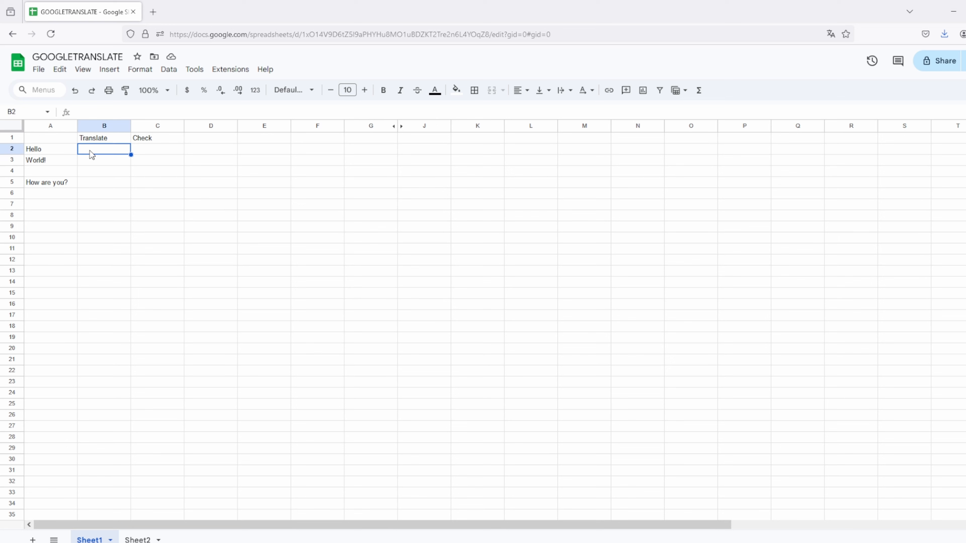
{"action": "type", "text": "=G"}
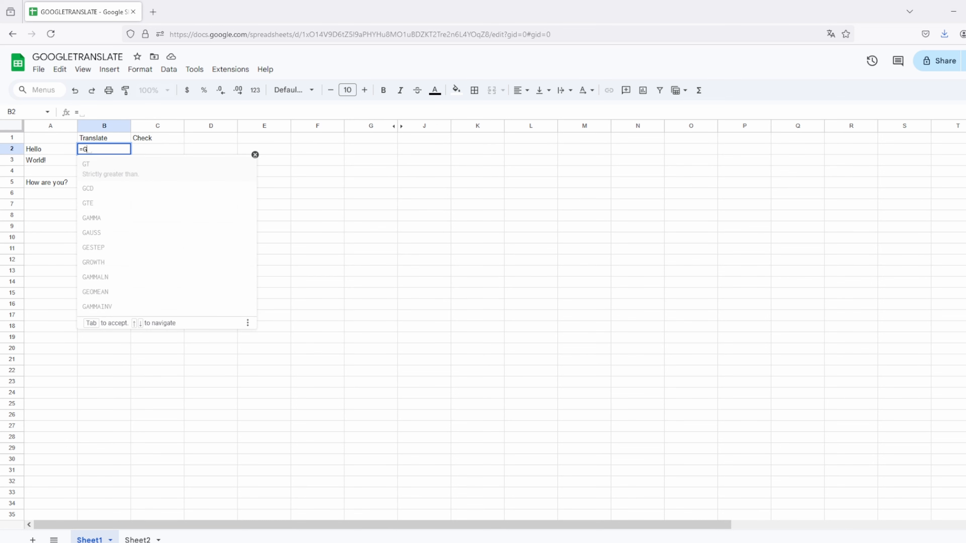
{"action": "type", "text": "OOGL"}
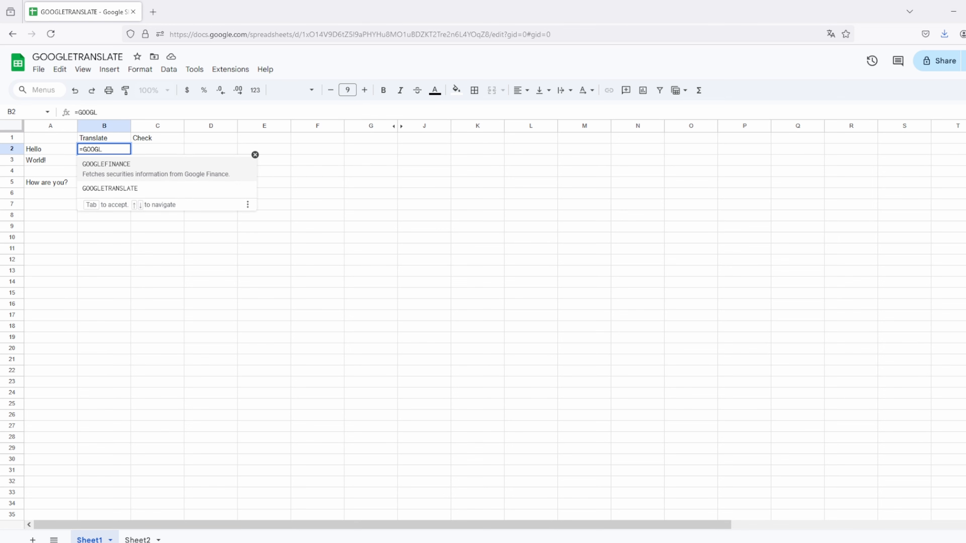
{"action": "left_click", "coordinate": [114, 186]}
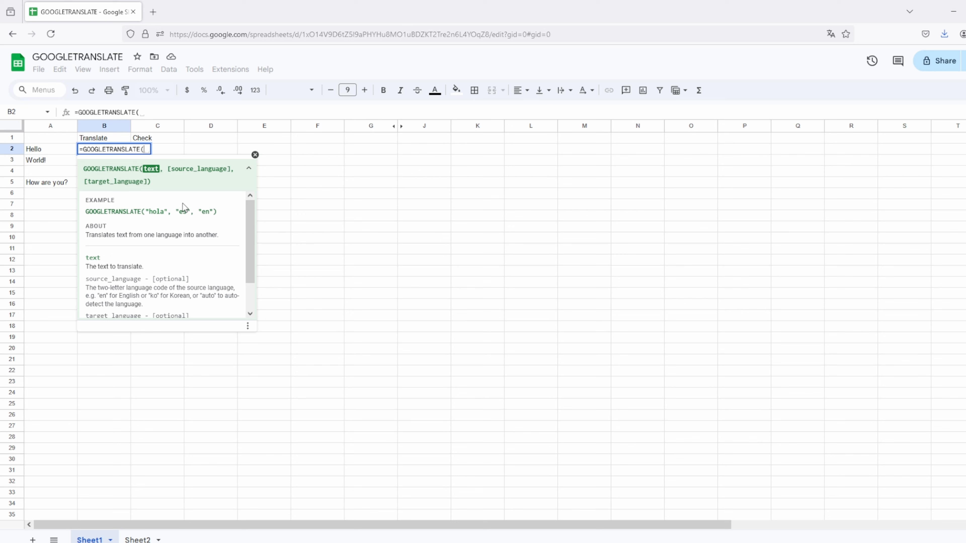
{"action": "type", "text": "\"helo\""}
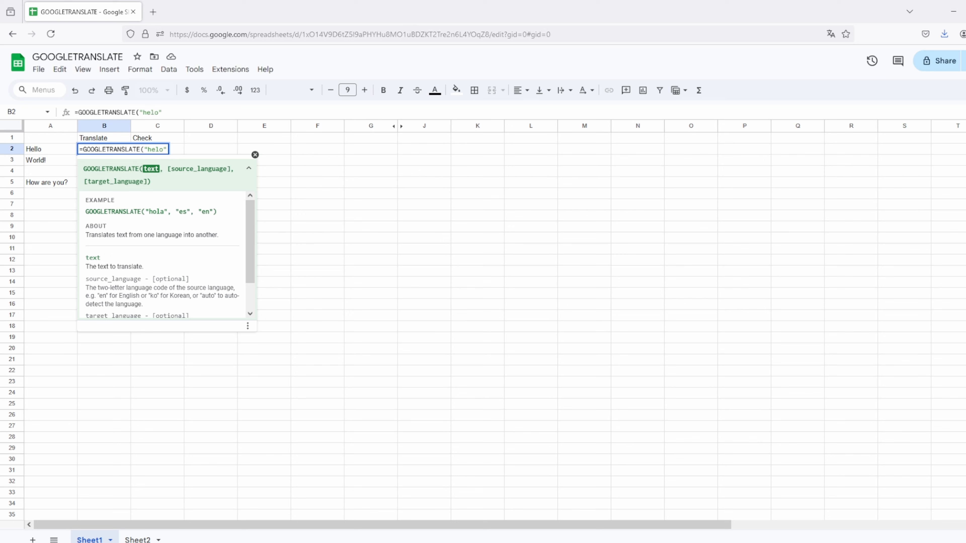
{"action": "key", "text": "BackSpace"}
{"action": "key", "text": "BackSpace"}
{"action": "key", "text": "BackSpace"}
{"action": "key", "text": "BackSpace"}
{"action": "type", "text": "ola\")"}
{"action": "key", "text": "Return"}
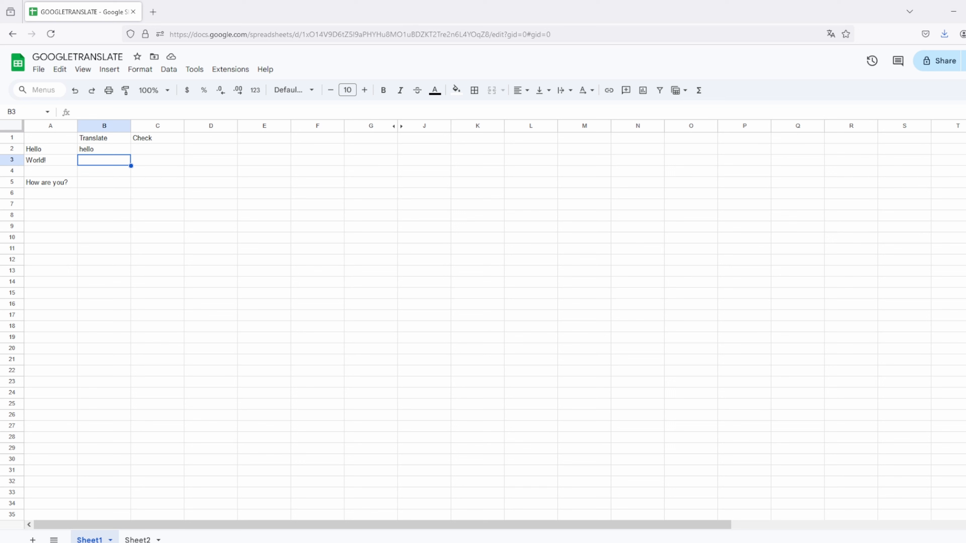
Replace the formula in B2 with =GOOGLETRANSLATE(A2;"en";"es") to translate the text in A2 from English to Spanish.
{"action": "left_click", "coordinate": [104, 149]}
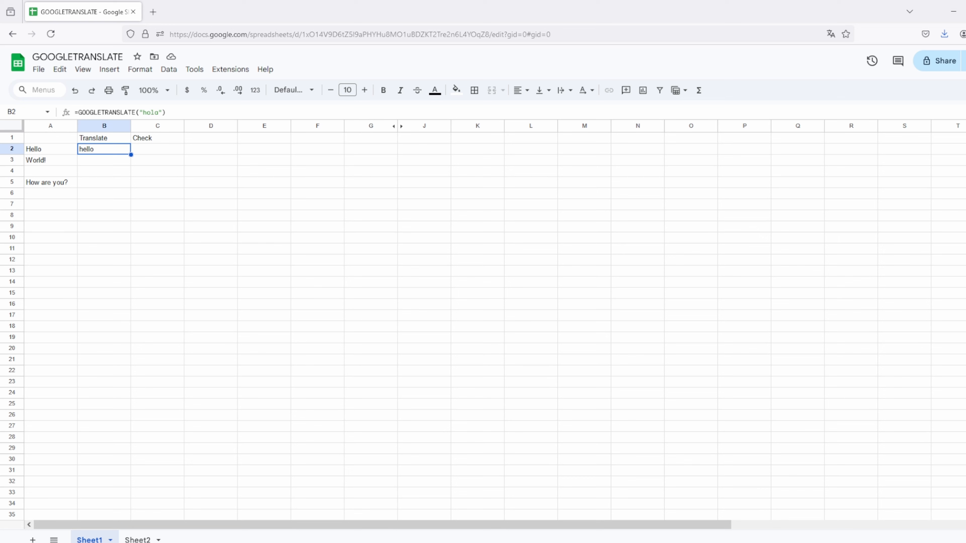
{"action": "key", "text": "Delete"}
{"action": "type", "text": "="}
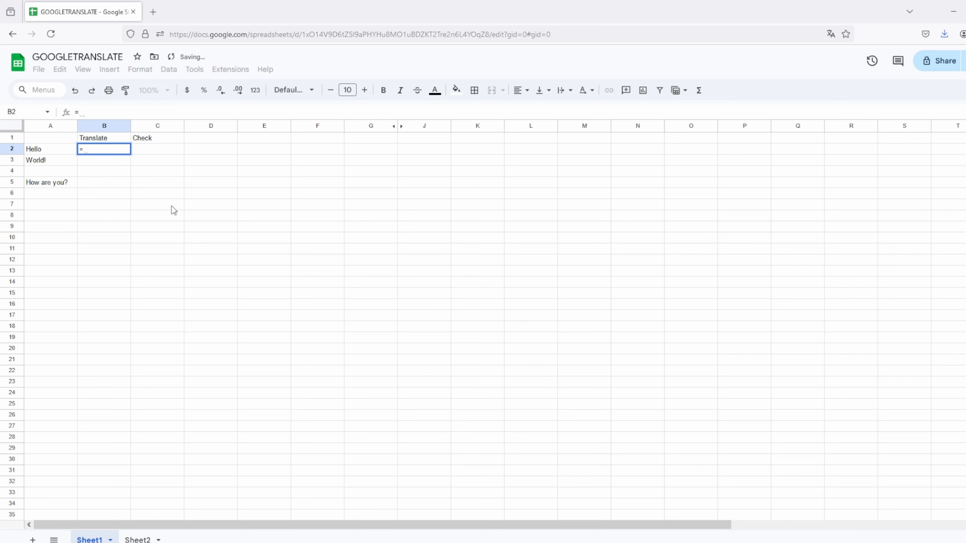
{"action": "left_click", "coordinate": [54, 153]}
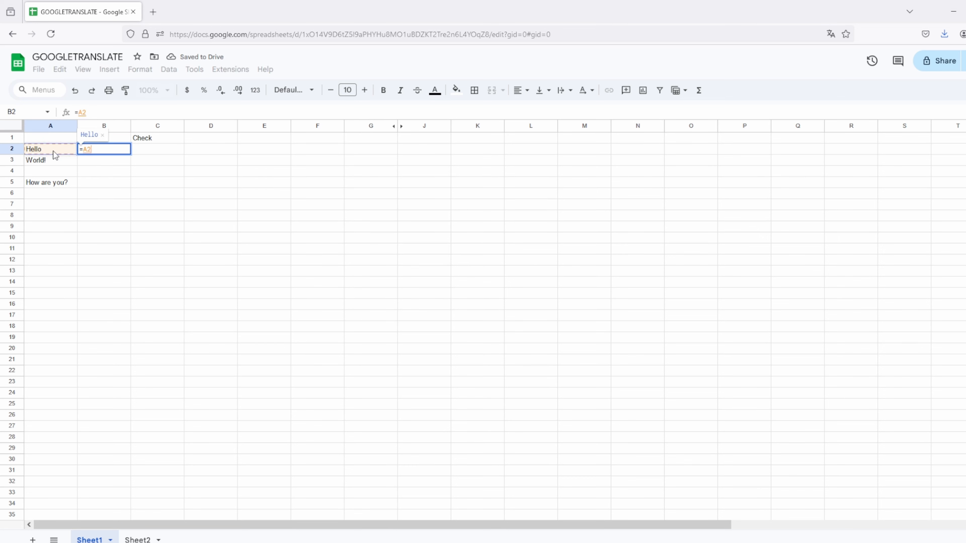
{"action": "key", "text": "BackSpace"}
{"action": "key", "text": "BackSpace"}
{"action": "type", "text": "GOOGL"}
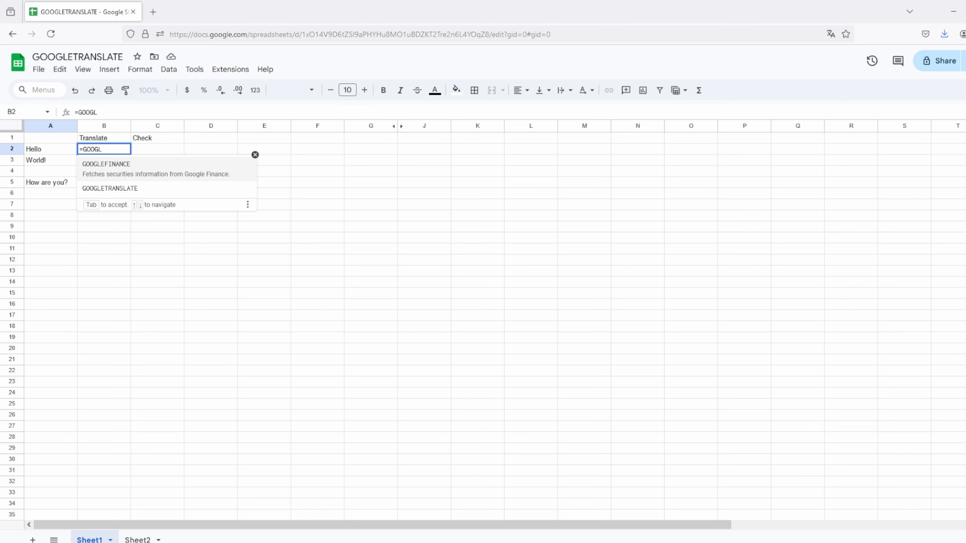
{"action": "key", "text": "Down"}
{"action": "key", "text": "Tab"}
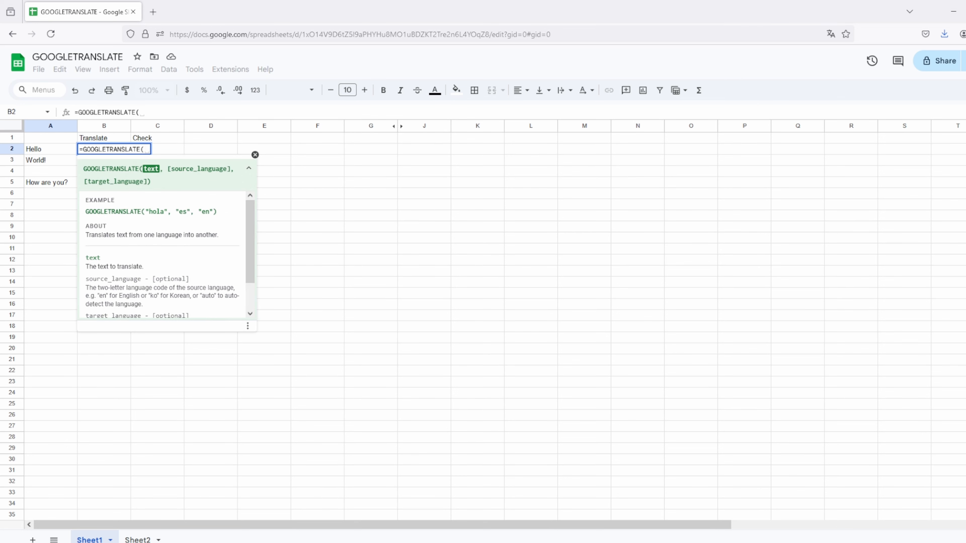
{"action": "left_click", "coordinate": [47, 149]}
{"action": "type", "text": ";"}
{"action": "type", "text": "\"en\""}
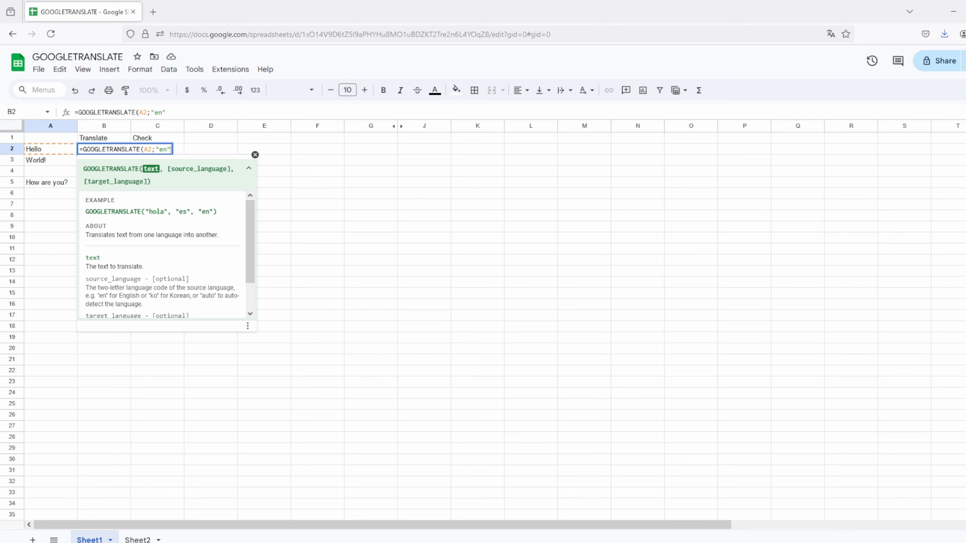
{"action": "type", "text": ";\"es\")"}
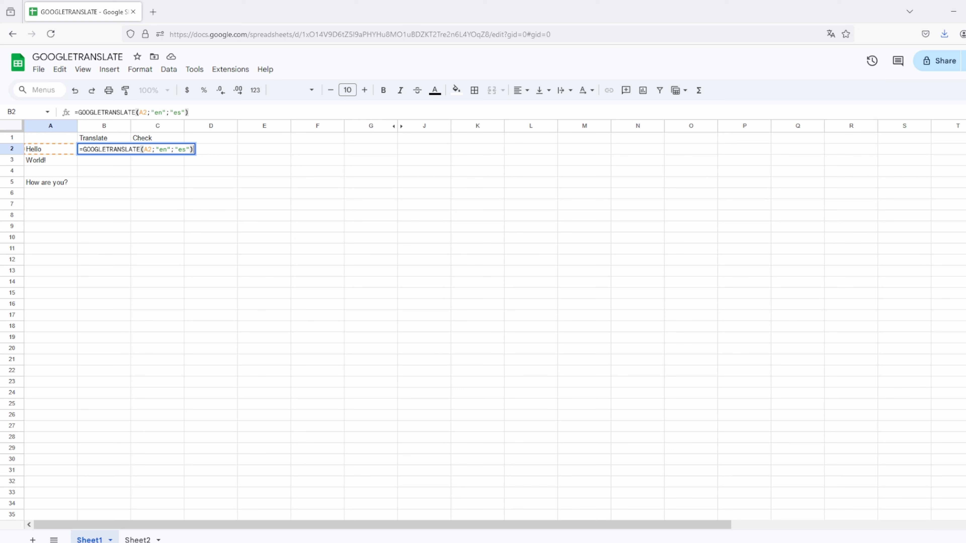
{"action": "key", "text": "Return"}
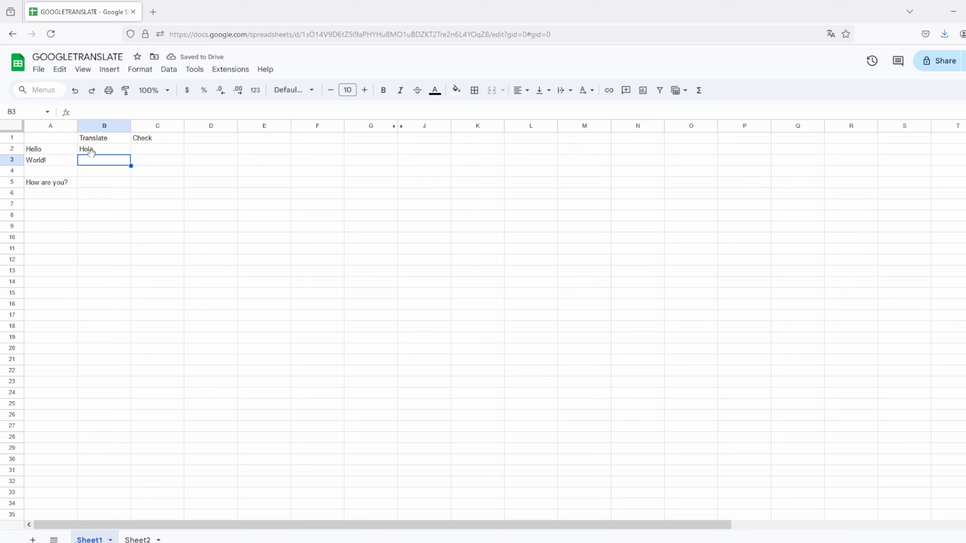
Unhide columns H and I, and add the code af with the language Afrikaans in row 12 of the language list.
{"action": "left_click", "coordinate": [402, 127]}
{"action": "left_click", "coordinate": [528, 250]}
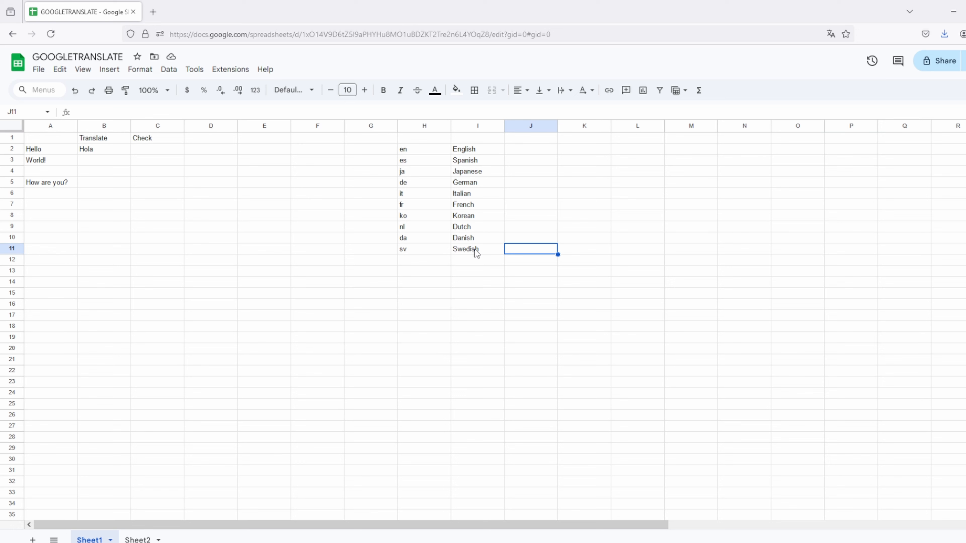
{"action": "left_click", "coordinate": [436, 262]}
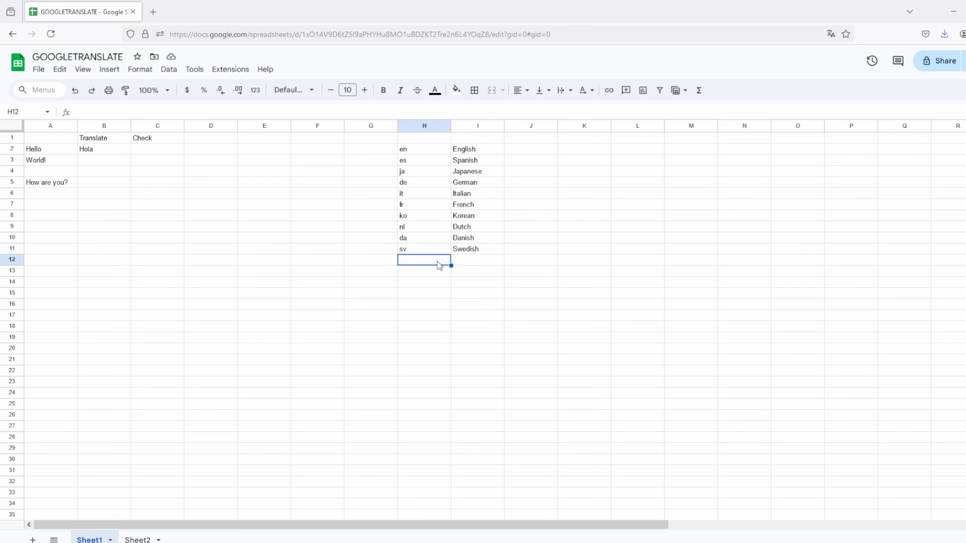
{"action": "type", "text": "af"}
{"action": "key", "text": "Tab"}
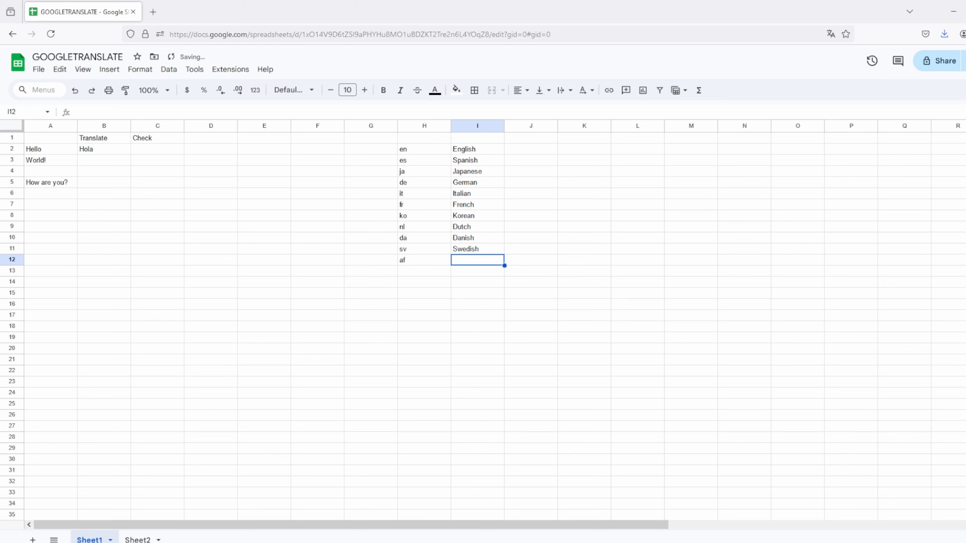
{"action": "type", "text": "Afrikaa"}
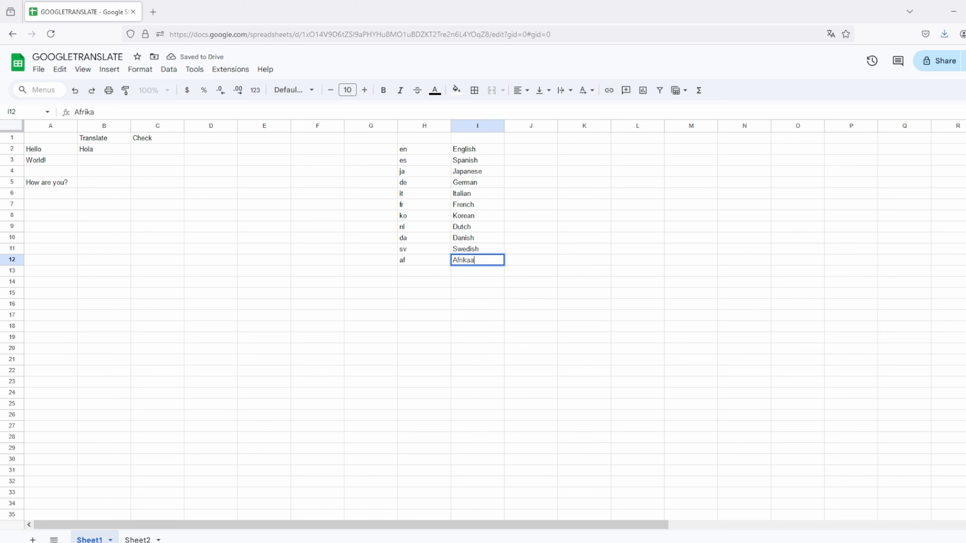
{"action": "type", "text": "ns"}
{"action": "key", "text": "Return"}
{"action": "key", "text": "Left"}
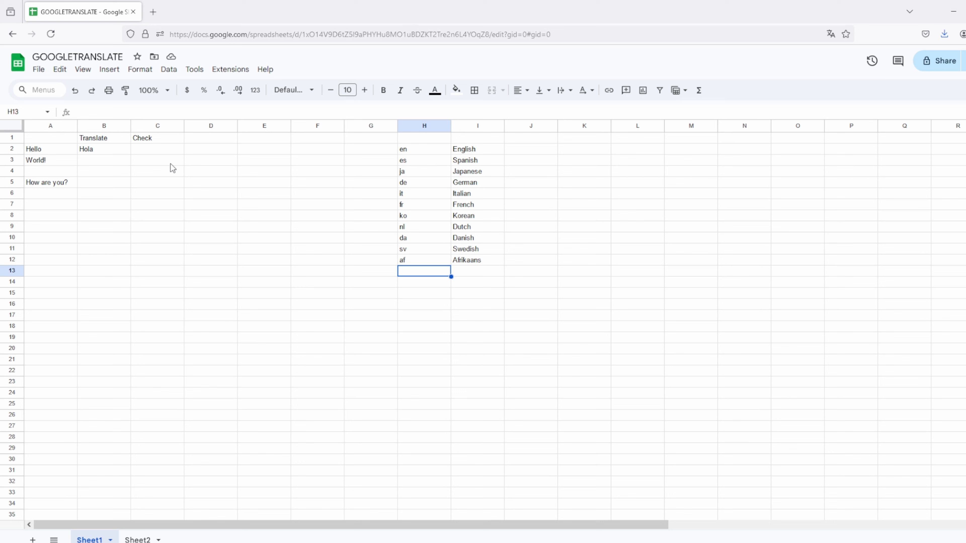
Fill the translation formula from B2 down to B5, and clear B4 beside the empty cell A4.
{"action": "left_click", "coordinate": [104, 153]}
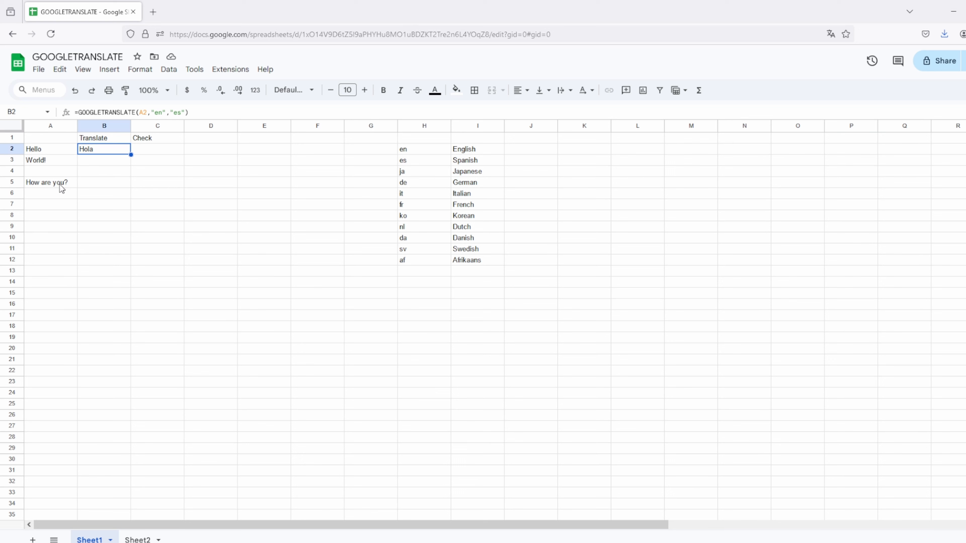
{"action": "left_click_drag", "start_coordinate": [131, 154], "coordinate": [130, 186]}
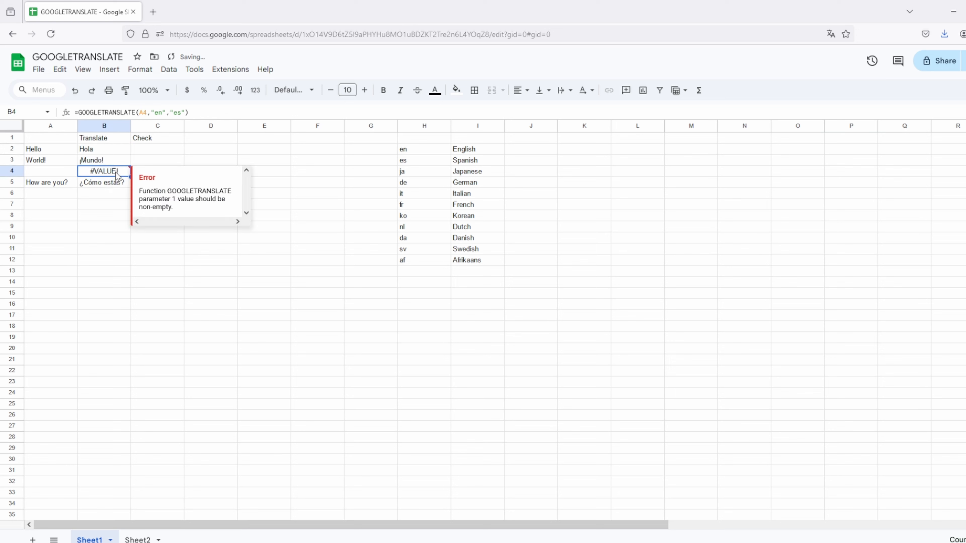
{"action": "left_click", "coordinate": [65, 172]}
{"action": "left_click", "coordinate": [110, 173]}
{"action": "left_click", "coordinate": [55, 173]}
{"action": "left_click", "coordinate": [117, 170]}
{"action": "key", "text": "Delete"}
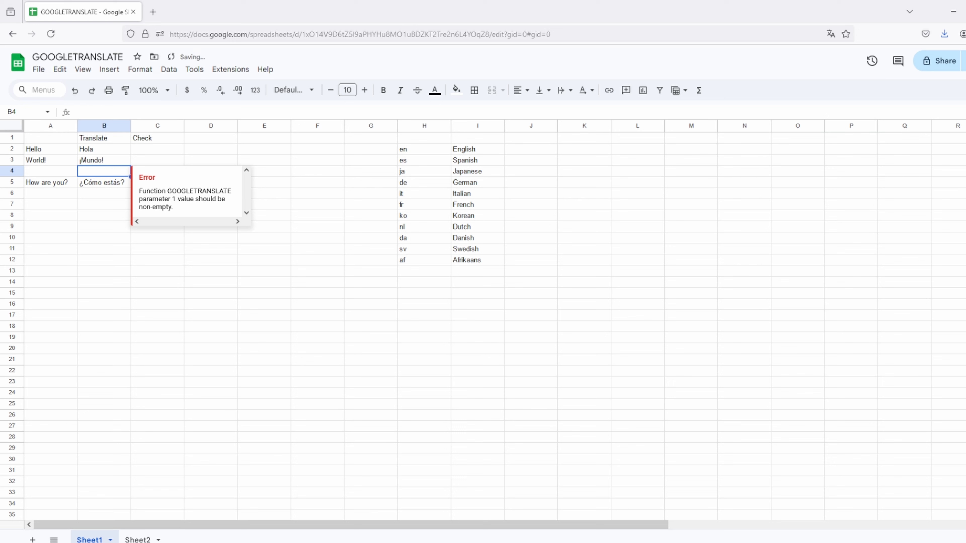
{"action": "left_click", "coordinate": [50, 170]}
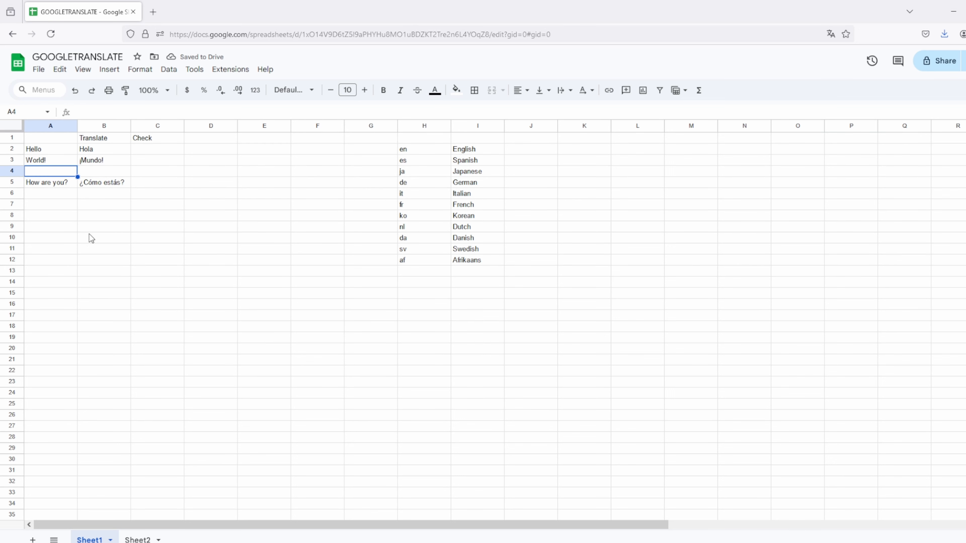
Enter "Hello World!" in A4 and fill the translation formula from B3 into B4.
{"action": "left_click", "coordinate": [111, 152]}
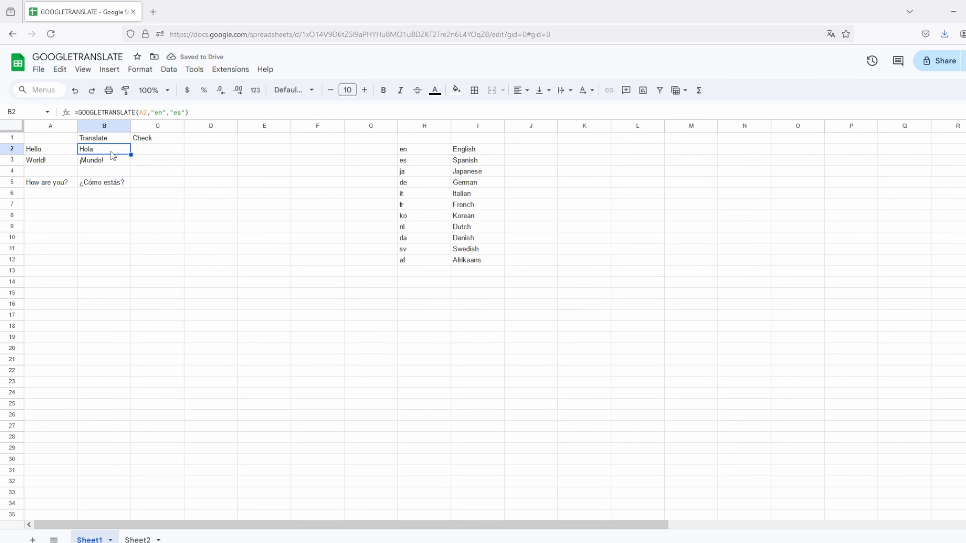
{"action": "left_click_drag", "start_coordinate": [117, 152], "coordinate": [115, 159]}
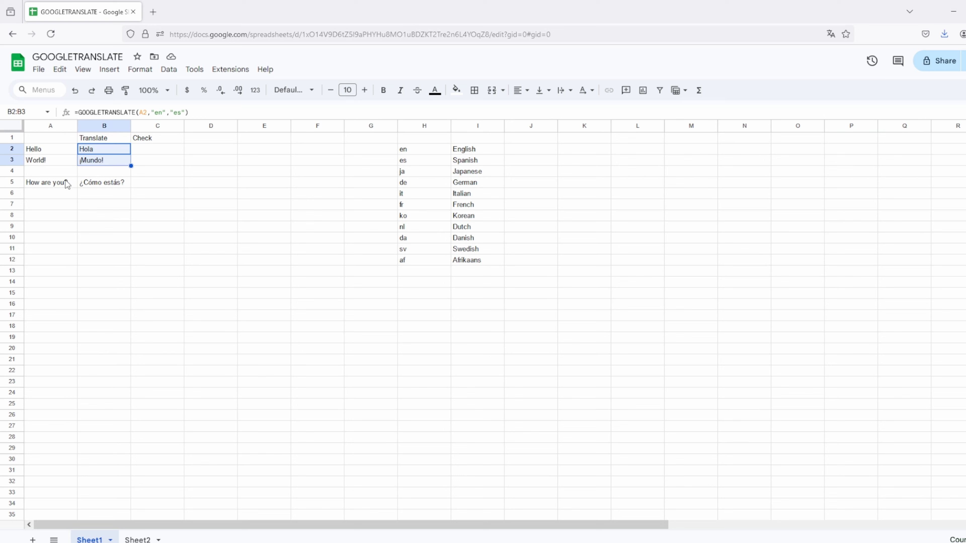
{"action": "left_click", "coordinate": [53, 174]}
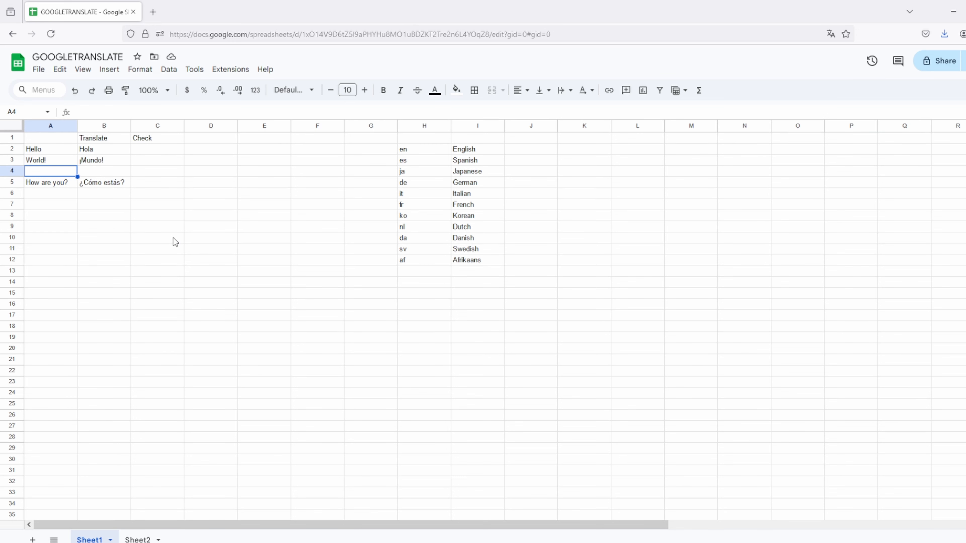
{"action": "type", "text": "Hell"}
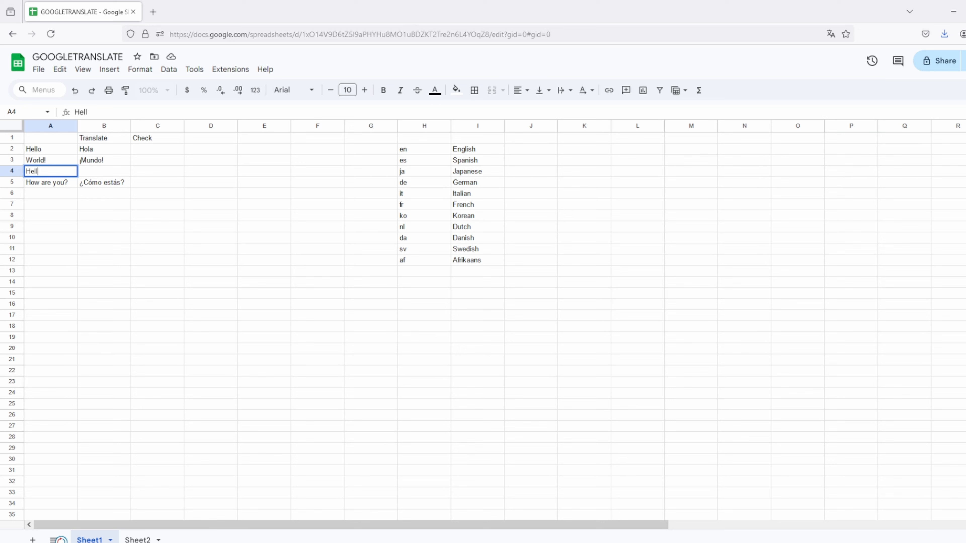
{"action": "type", "text": "o World!"}
{"action": "key", "text": "Return"}
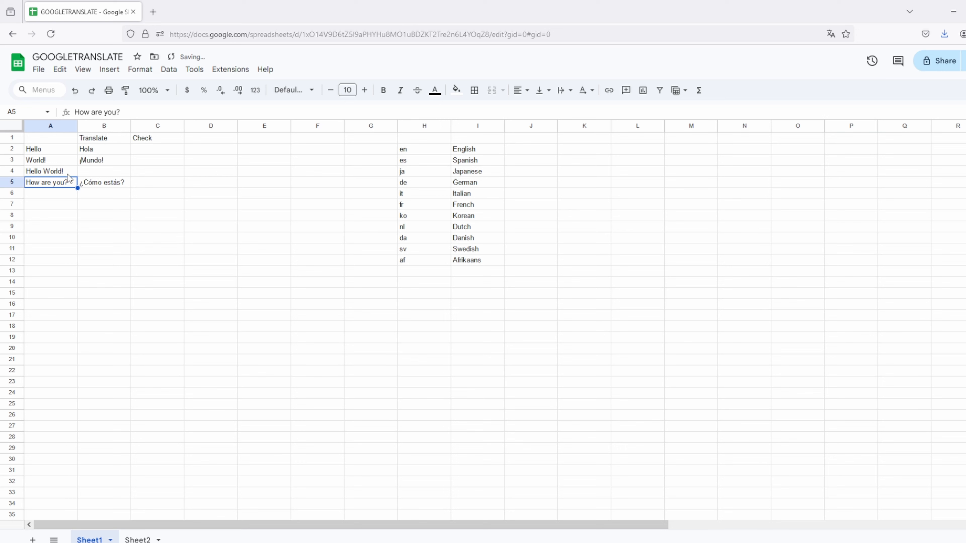
{"action": "left_click", "coordinate": [120, 161]}
{"action": "left_click_drag", "start_coordinate": [131, 165], "coordinate": [131, 177]}
{"action": "left_click", "coordinate": [108, 201]}
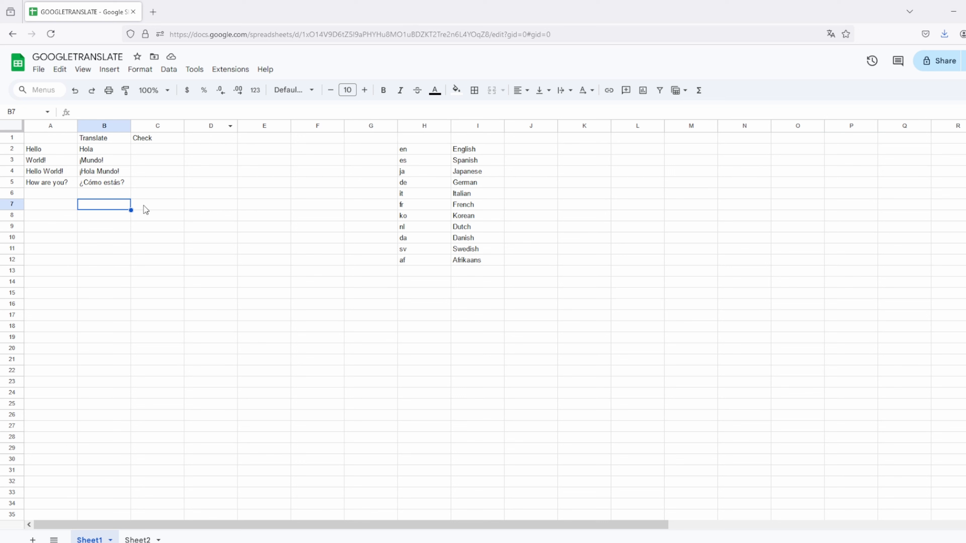
Enter =GOOGLETRANSLATE(B2;"es";"en") in C2 to translate the Spanish text in B2 back to English.
{"action": "left_click", "coordinate": [162, 150]}
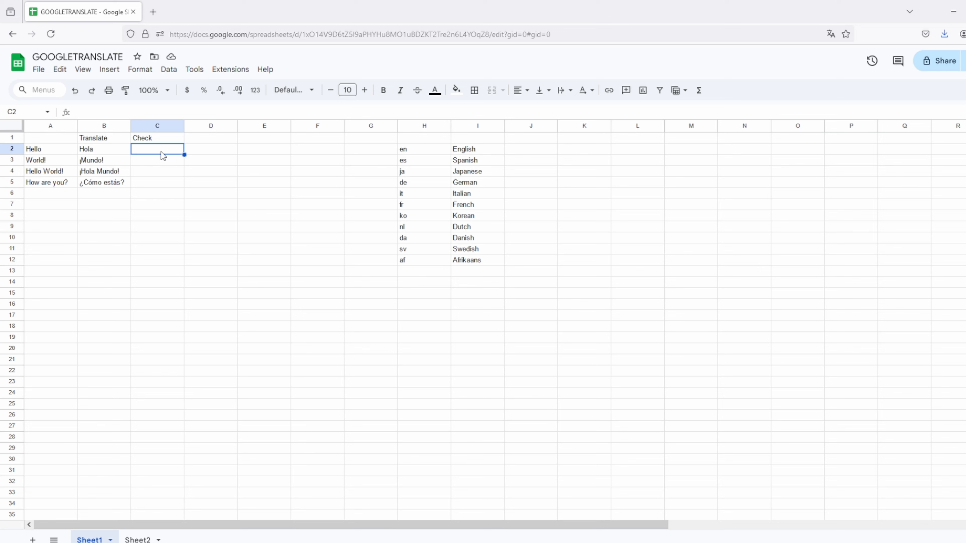
{"action": "type", "text": "="}
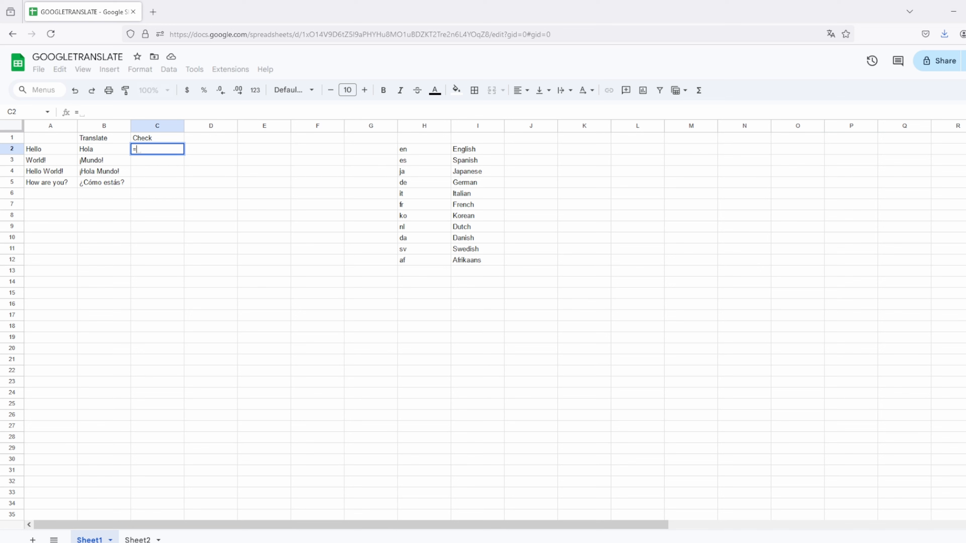
{"action": "type", "text": "GOOGL"}
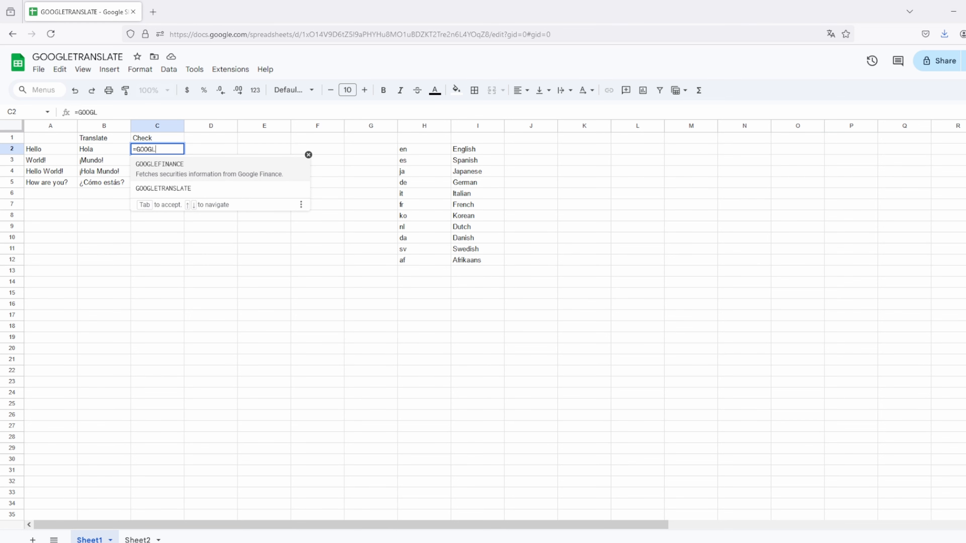
{"action": "key", "text": "Down"}
{"action": "key", "text": "Tab"}
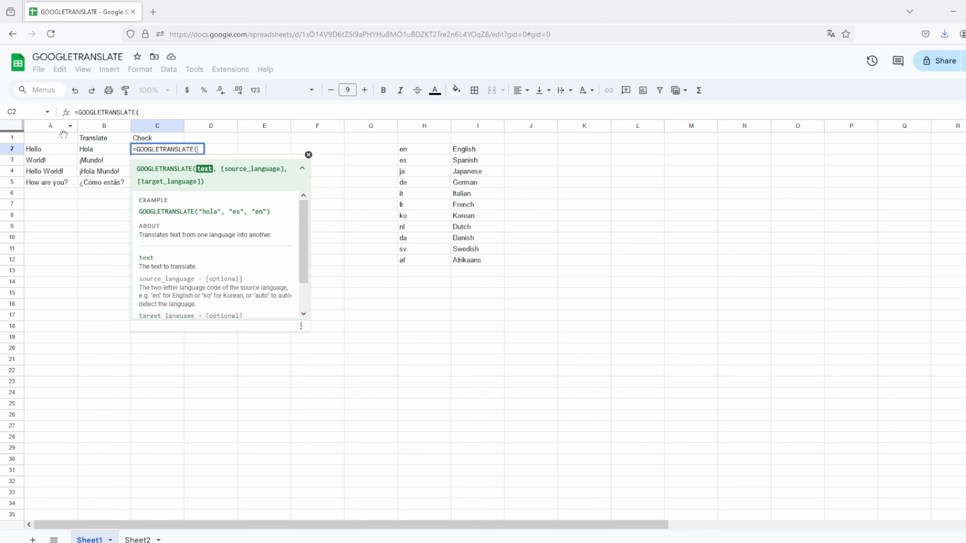
{"action": "left_click", "coordinate": [110, 149]}
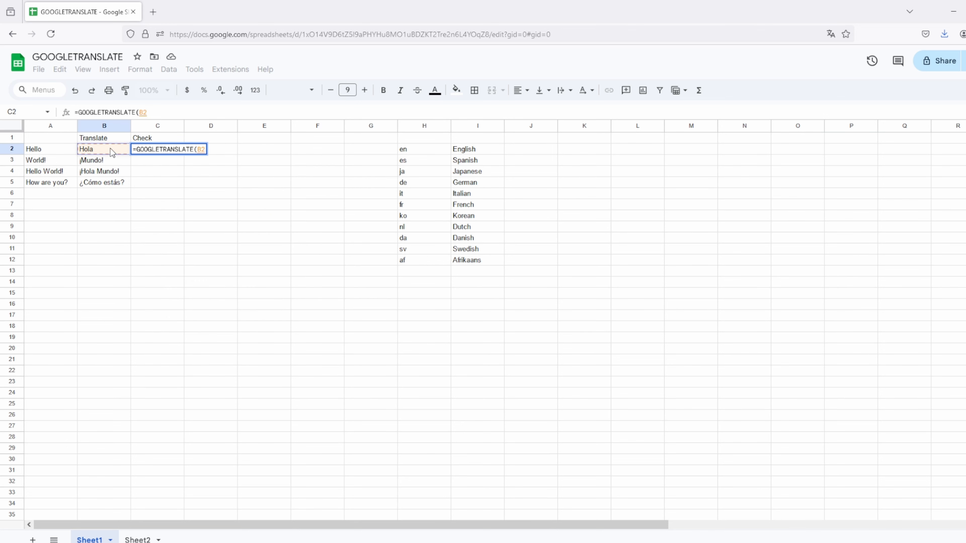
{"action": "type", "text": ";\""}
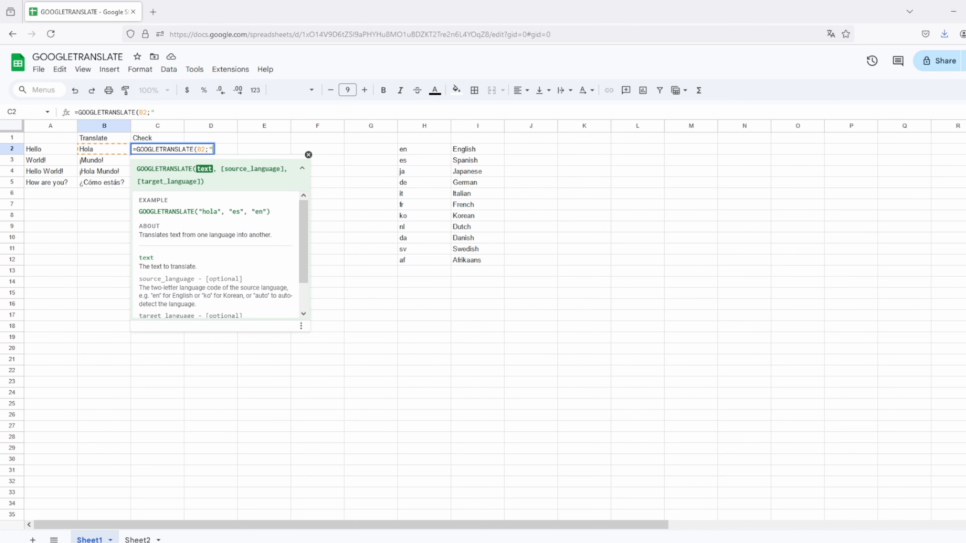
{"action": "type", "text": "es\";"}
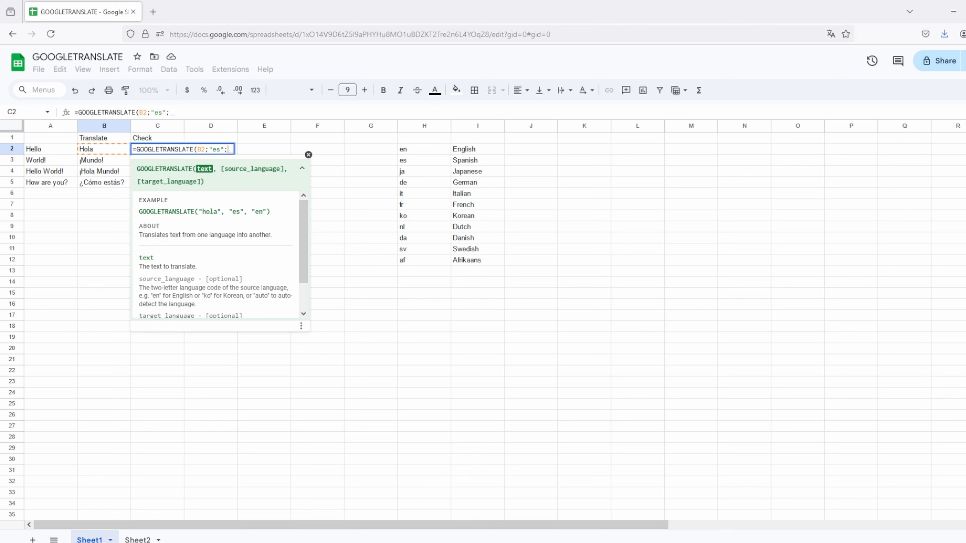
{"action": "type", "text": "\""}
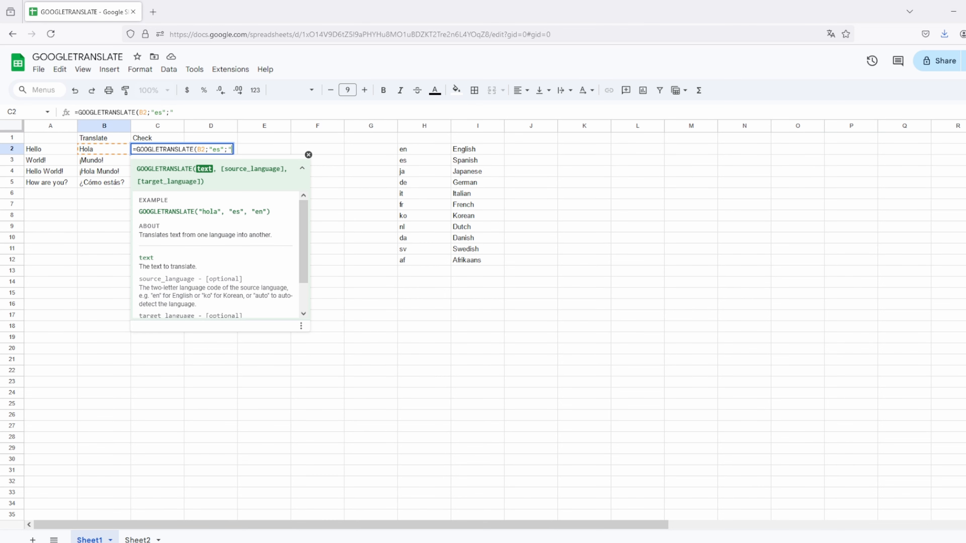
{"action": "type", "text": "en\")"}
{"action": "key", "text": "Return"}
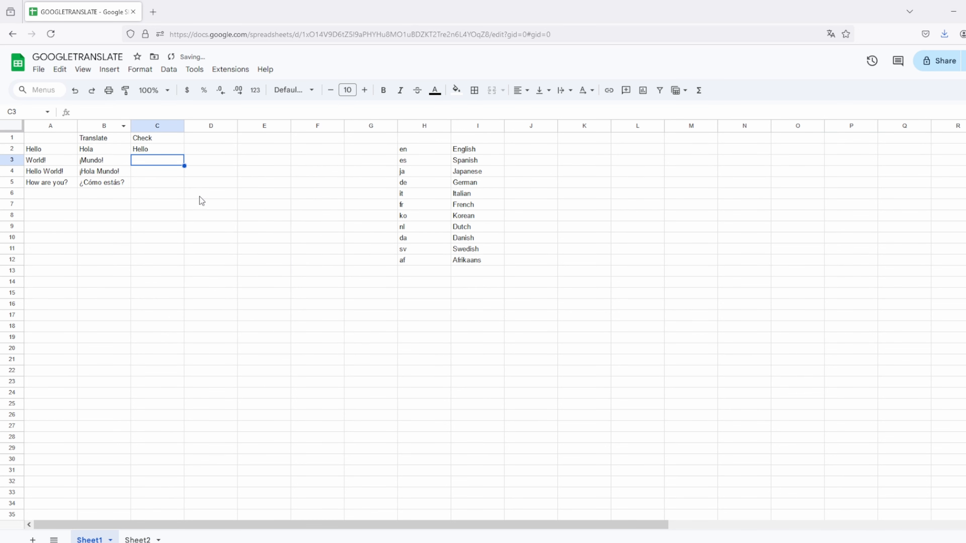
Fill the back-translation formula from C2 down to C5.
{"action": "left_click", "coordinate": [172, 150]}
{"action": "left_click_drag", "start_coordinate": [184, 154], "coordinate": [179, 183]}
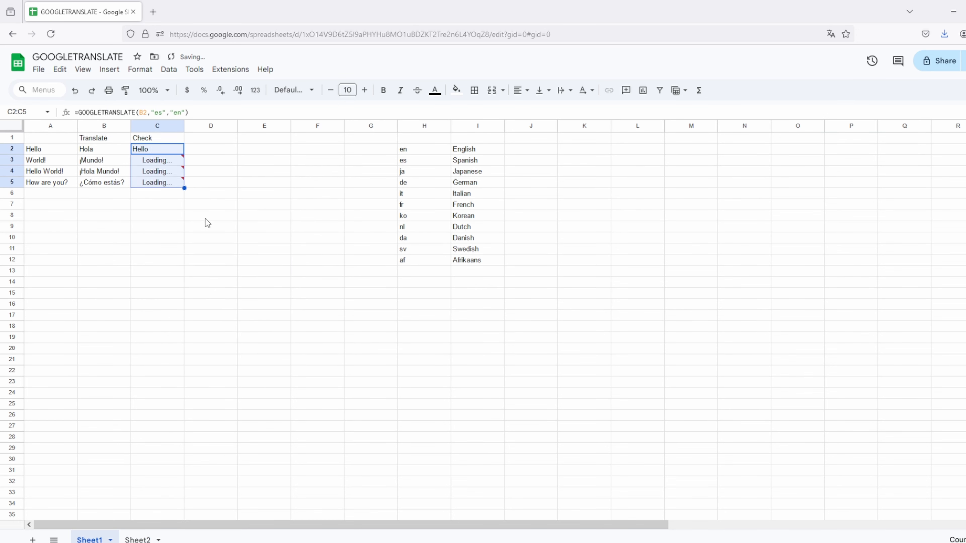
{"action": "left_click", "coordinate": [165, 215]}
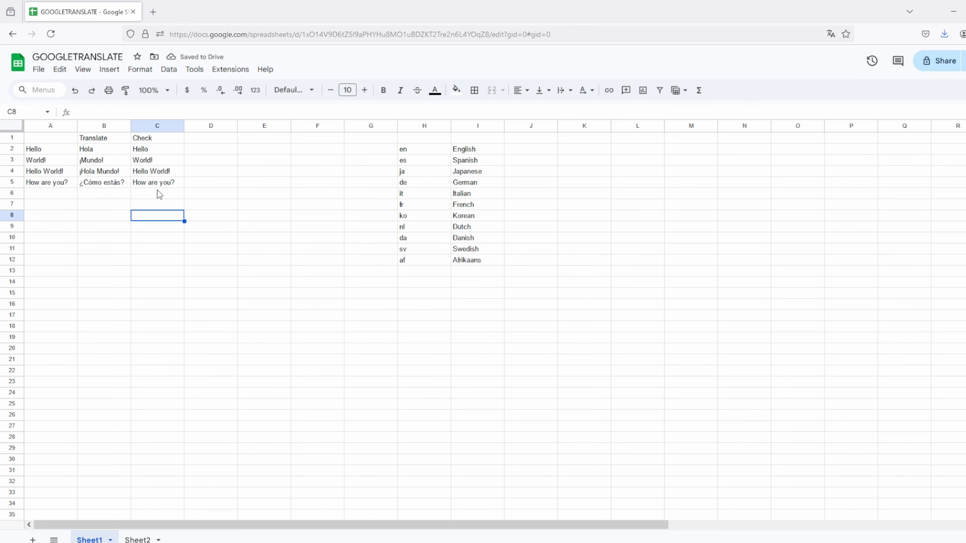
Change the target language in the B2 translation formula to "ko", then inspect the formulas in B2 and C2.
{"action": "left_click", "coordinate": [104, 151]}
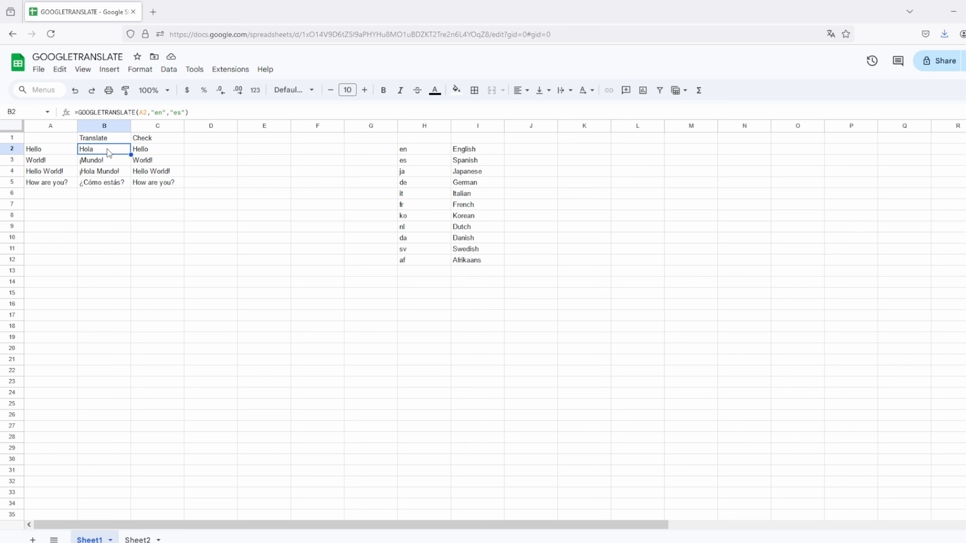
{"action": "left_click_drag", "start_coordinate": [107, 149], "coordinate": [104, 184]}
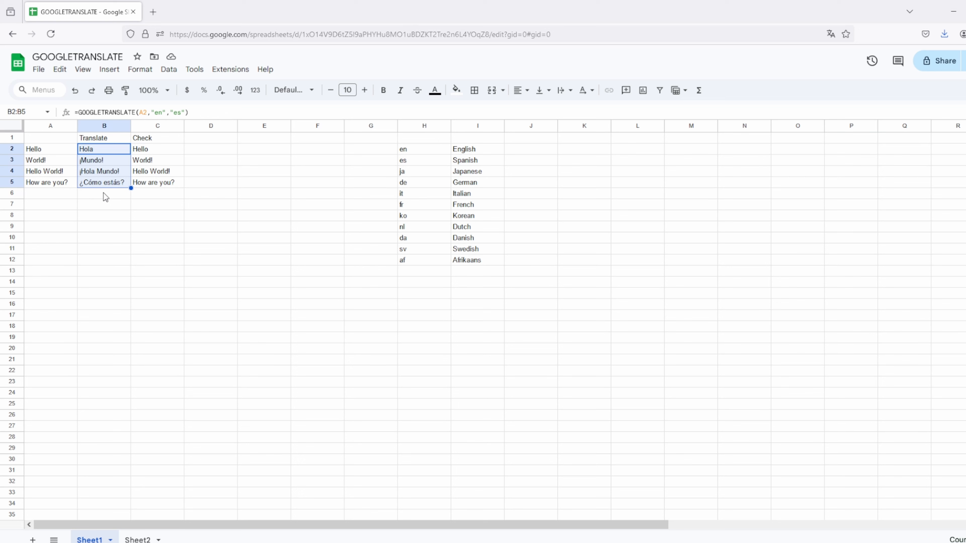
{"action": "double_click", "coordinate": [114, 154]}
{"action": "double_click", "coordinate": [182, 150]}
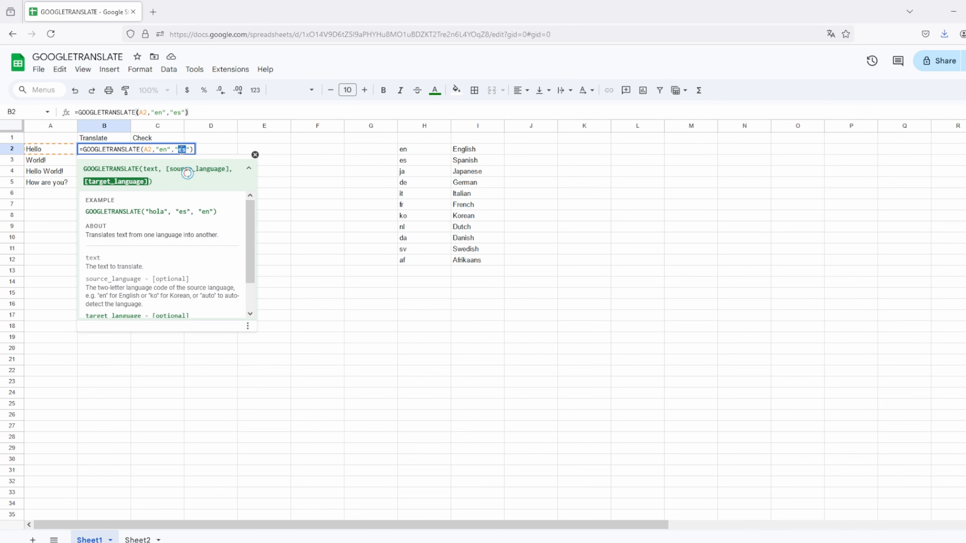
{"action": "type", "text": "ko"}
{"action": "key", "text": "Return"}
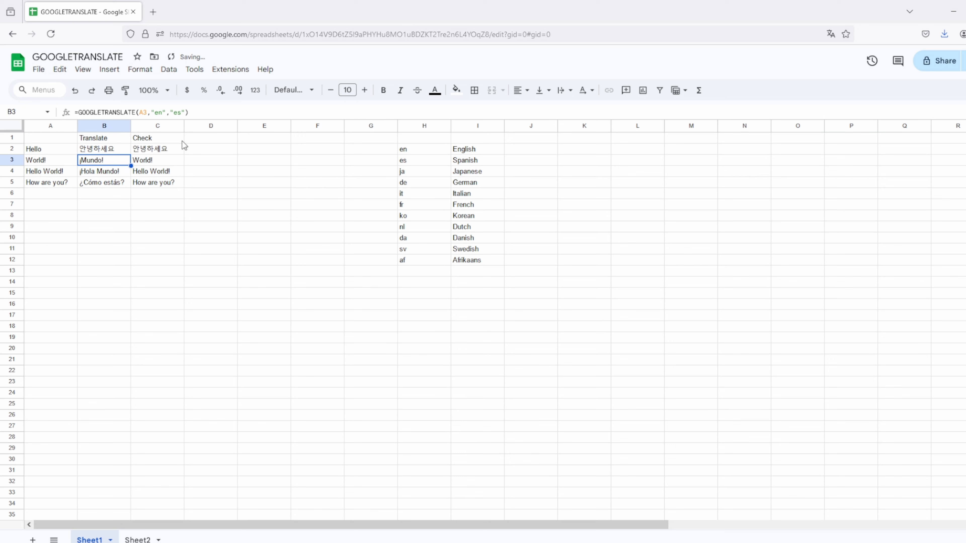
{"action": "left_click", "coordinate": [112, 152]}
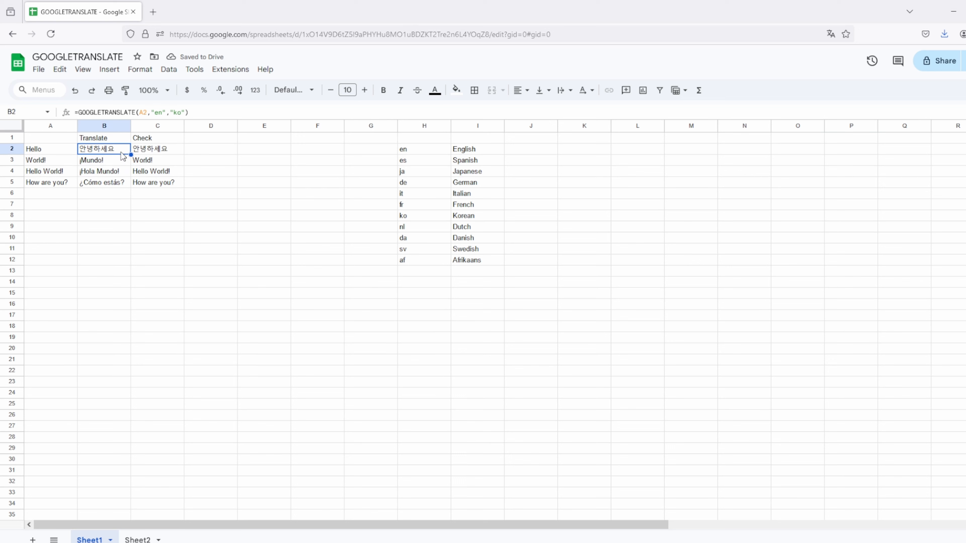
{"action": "left_click", "coordinate": [156, 153]}
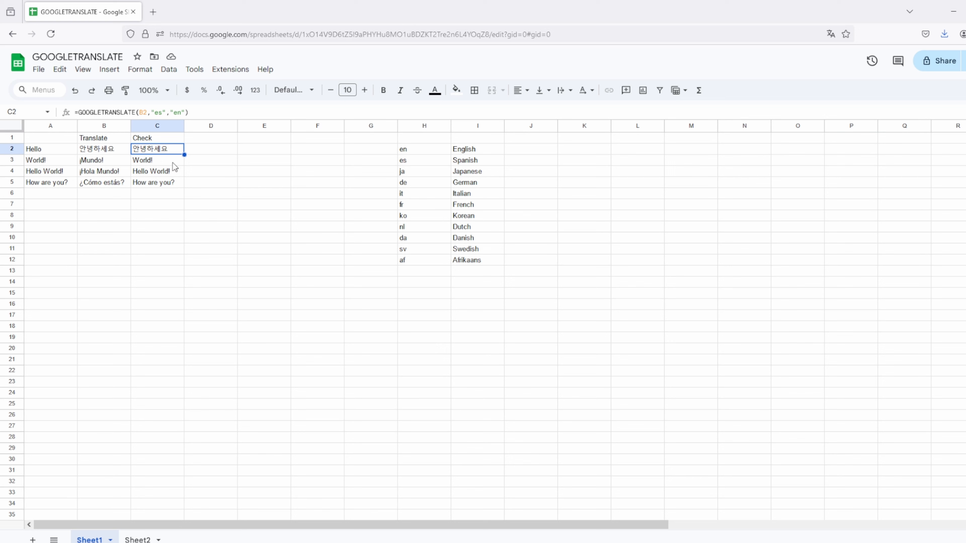
Replace the headers in B1 and C1 with the language codes ko and en.
{"action": "left_click", "coordinate": [105, 137]}
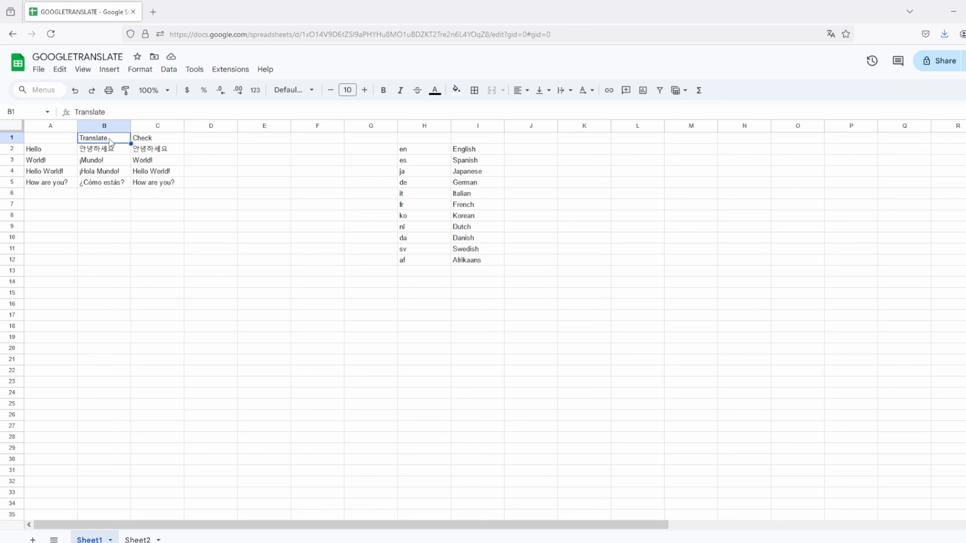
{"action": "type", "text": "ko"}
{"action": "key", "text": "Tab"}
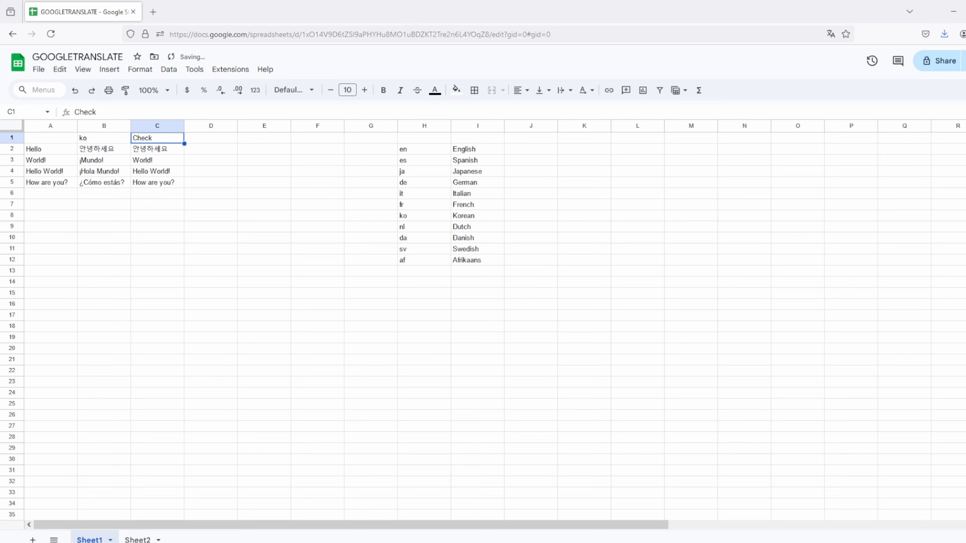
{"action": "type", "text": "en"}
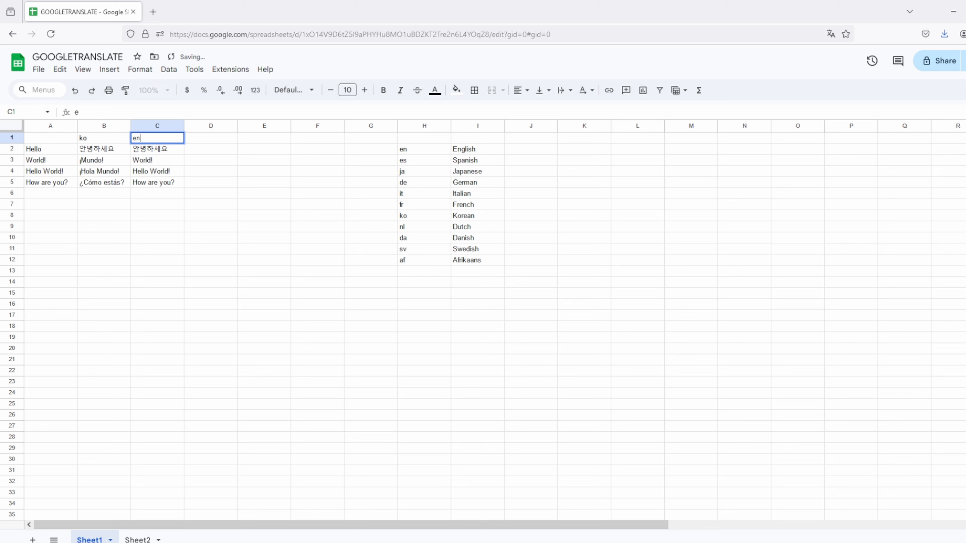
{"action": "key", "text": "Return"}
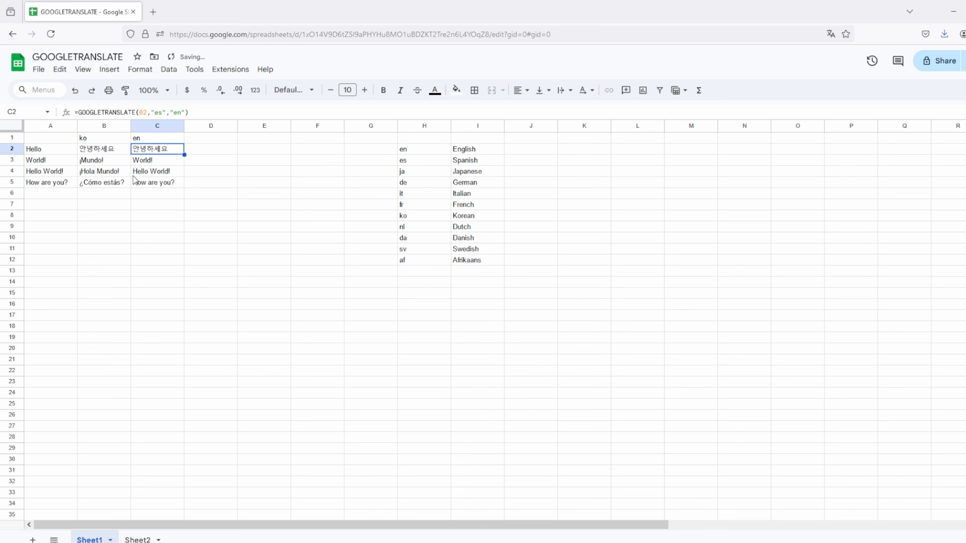
Replace the language codes in the B2 formula with cell references so it reads =GOOGLETRANSLATE(A2,C1,B1).
{"action": "left_click", "coordinate": [121, 150]}
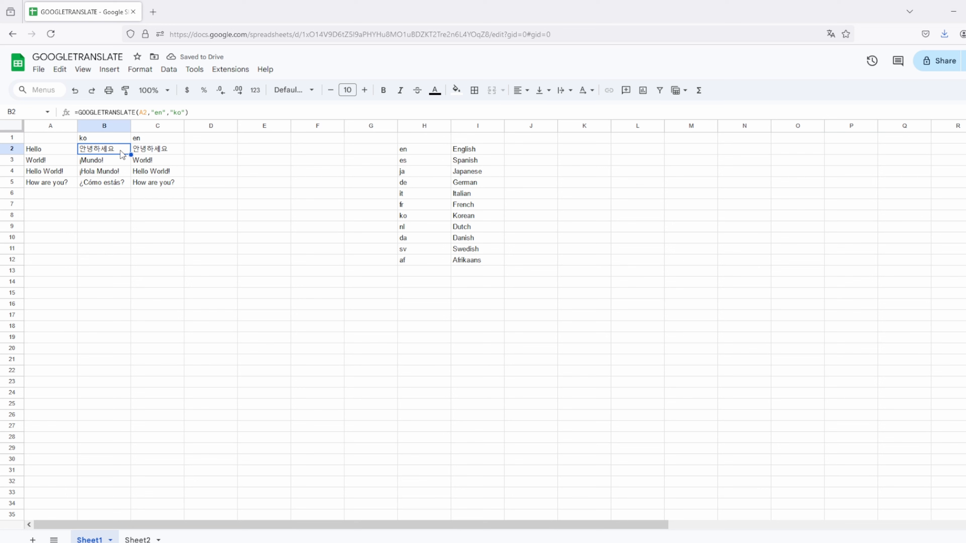
{"action": "left_click", "coordinate": [166, 112]}
{"action": "double_click", "coordinate": [158, 112]}
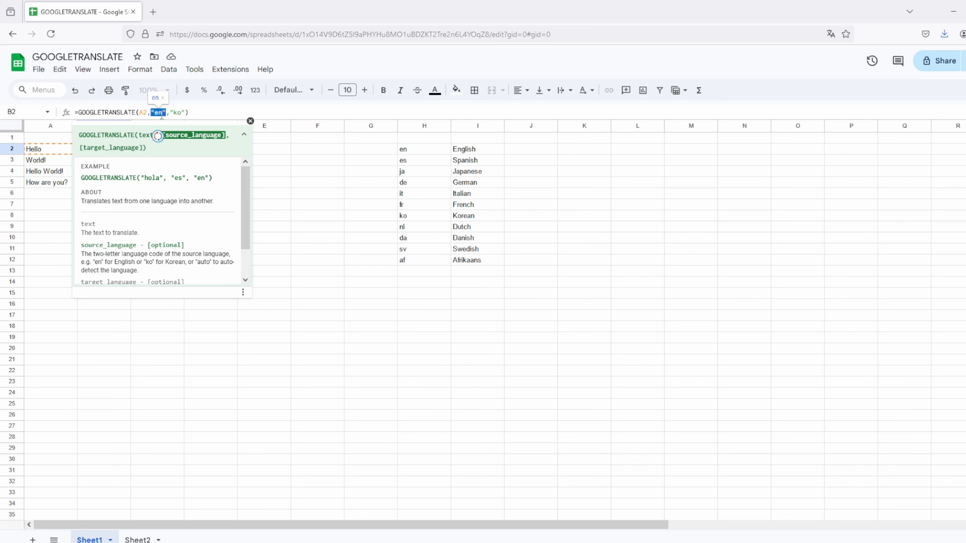
{"action": "key", "text": "BackSpace"}
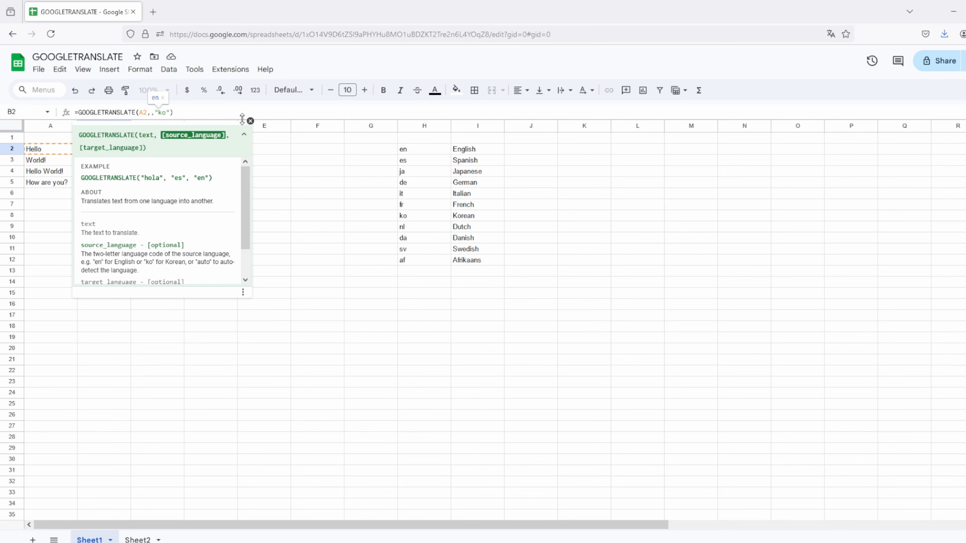
{"action": "left_click", "coordinate": [250, 120]}
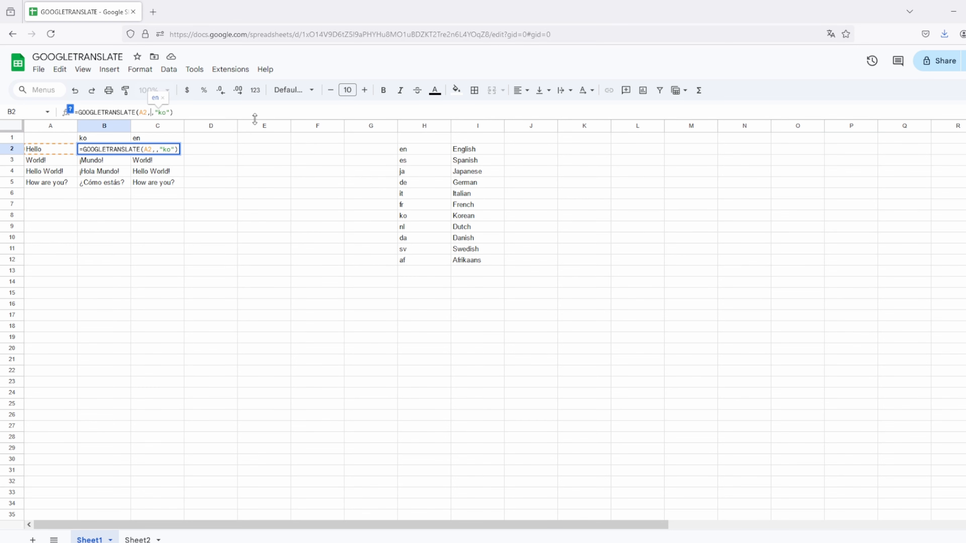
{"action": "left_click", "coordinate": [143, 139]}
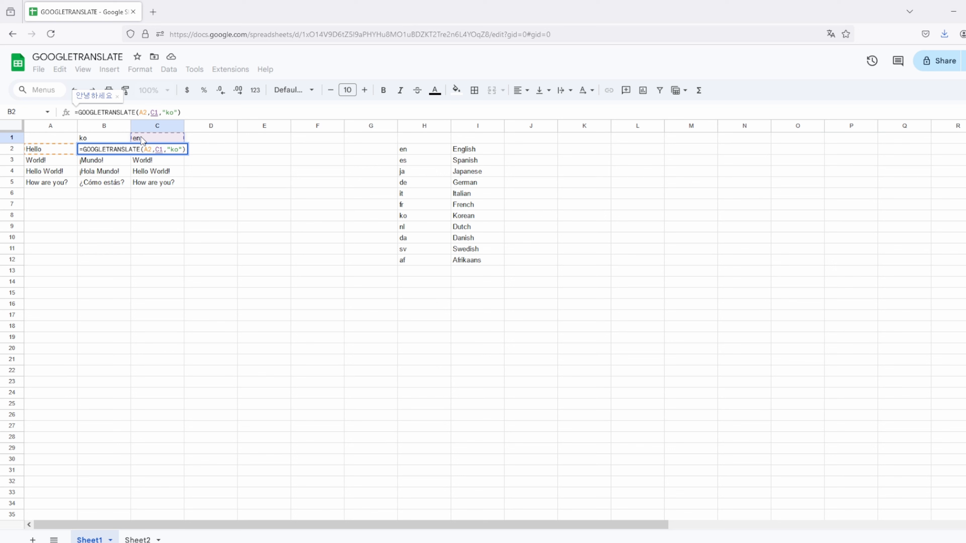
{"action": "double_click", "coordinate": [170, 112]}
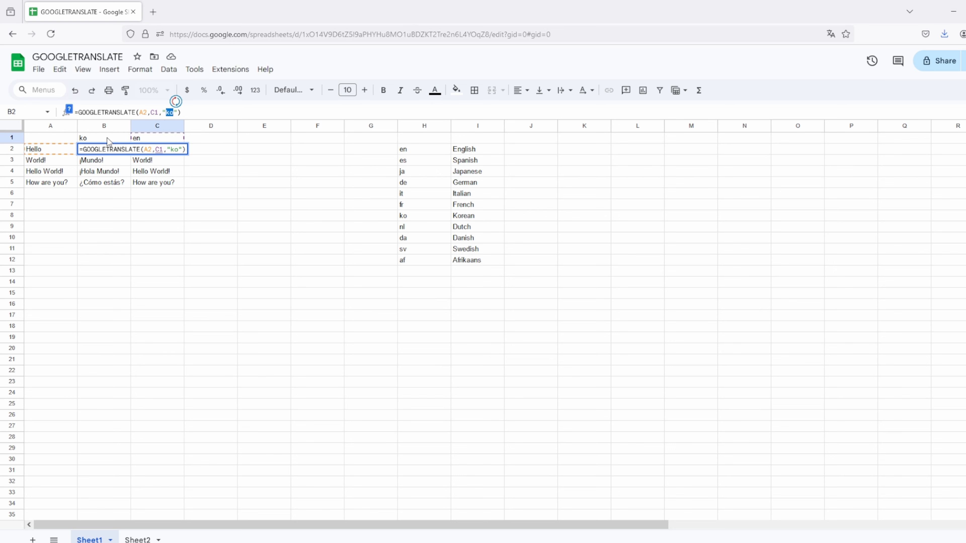
{"action": "key", "text": "BackSpace"}
{"action": "key", "text": "BackSpace"}
{"action": "key", "text": "BackSpace"}
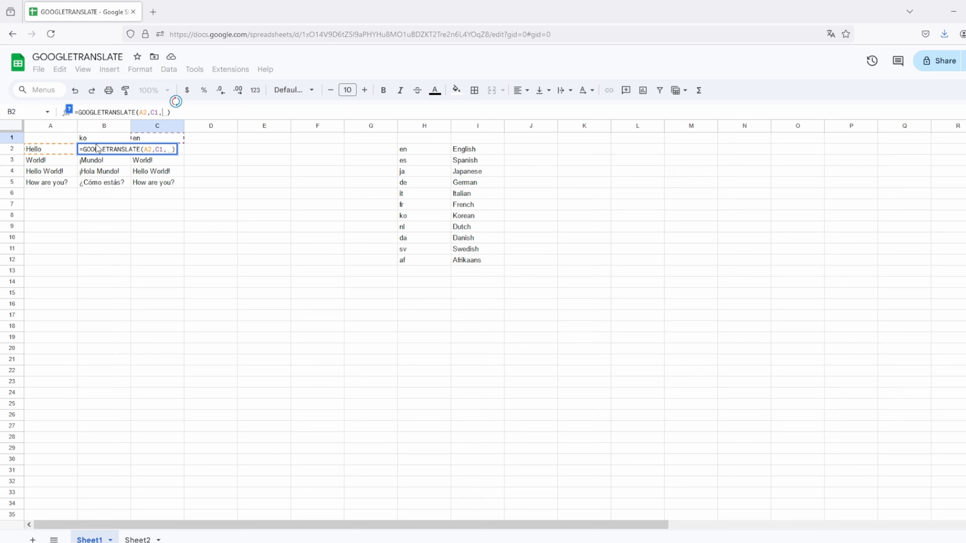
{"action": "left_click", "coordinate": [96, 140]}
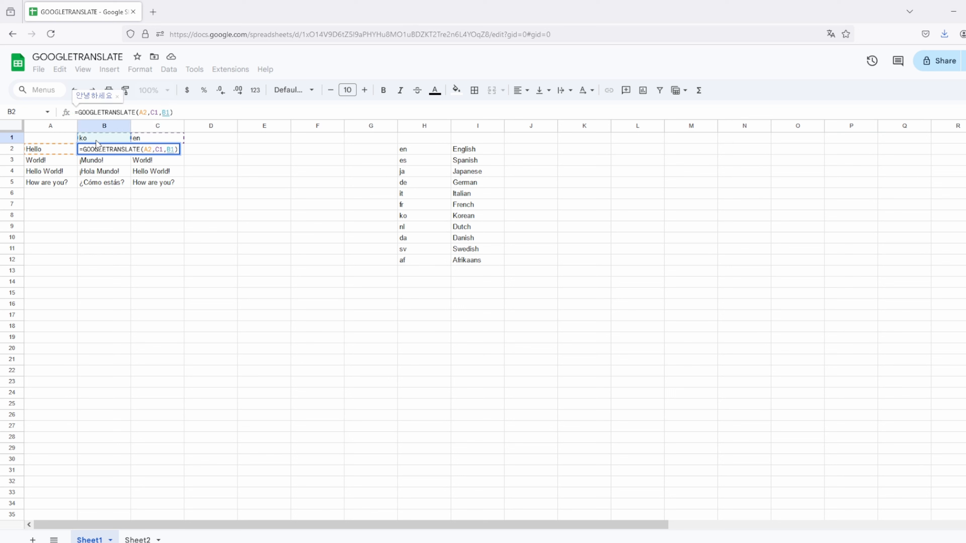
{"action": "key", "text": "Return"}
Replace the language codes in the C2 formula with cell references so it reads =GOOGLETRANSLATE(B2,B1,C1).
{"action": "left_click", "coordinate": [154, 149]}
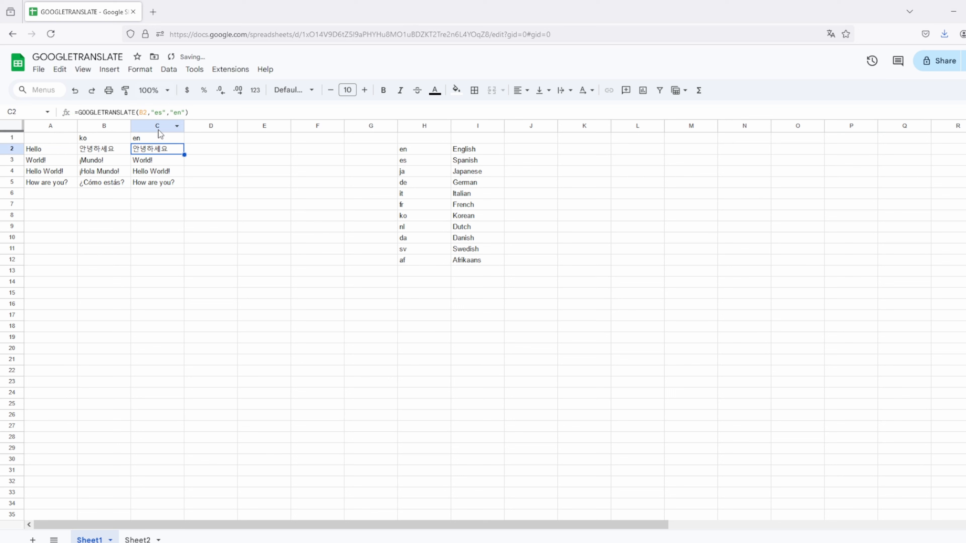
{"action": "left_click_drag", "start_coordinate": [166, 112], "coordinate": [154, 114]}
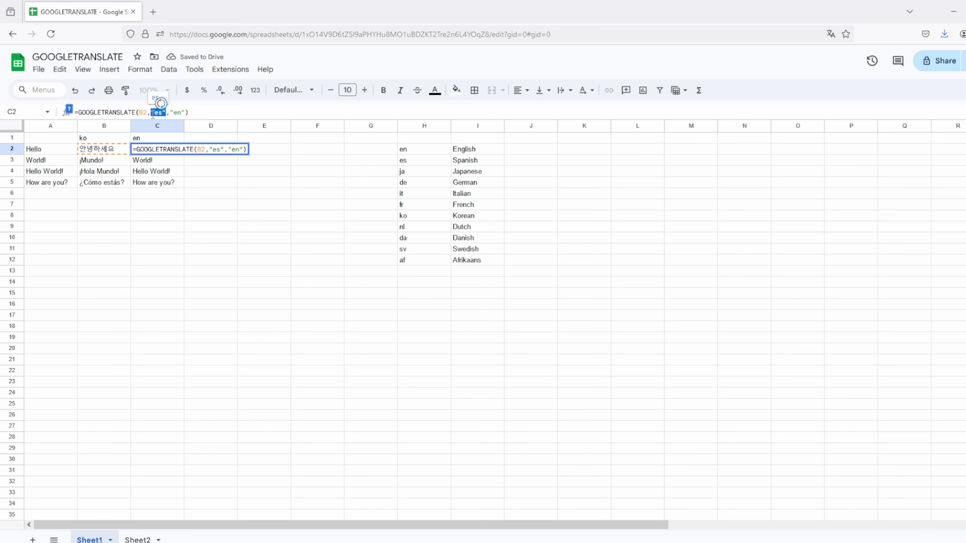
{"action": "key", "text": "BackSpace"}
{"action": "left_click", "coordinate": [102, 137]}
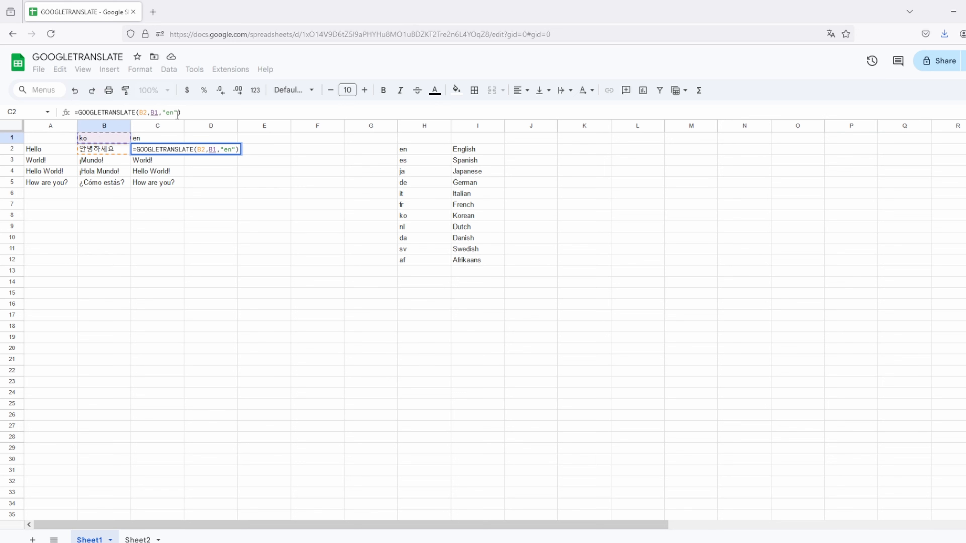
{"action": "left_click_drag", "start_coordinate": [180, 112], "coordinate": [162, 112]}
{"action": "key", "text": "BackSpace"}
{"action": "left_click", "coordinate": [169, 139]}
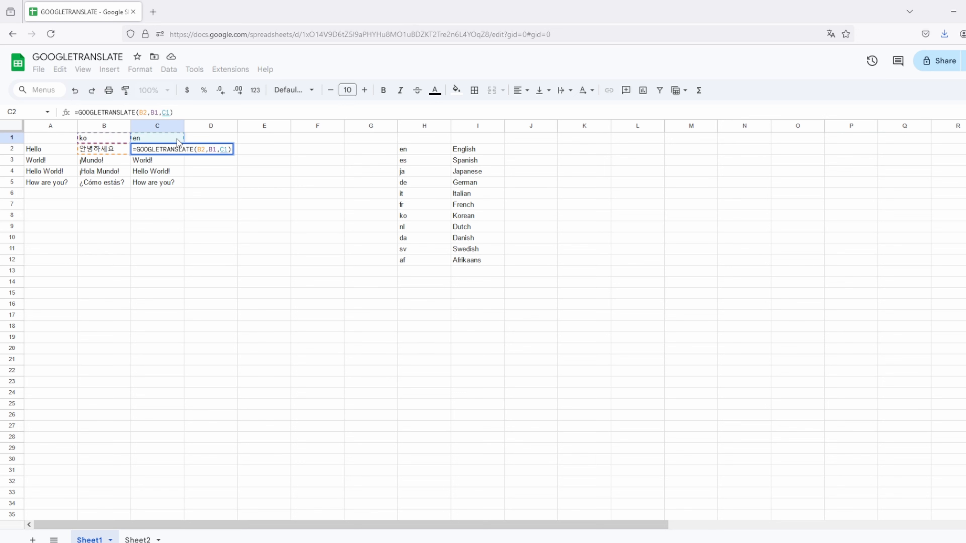
{"action": "key", "text": "Return"}
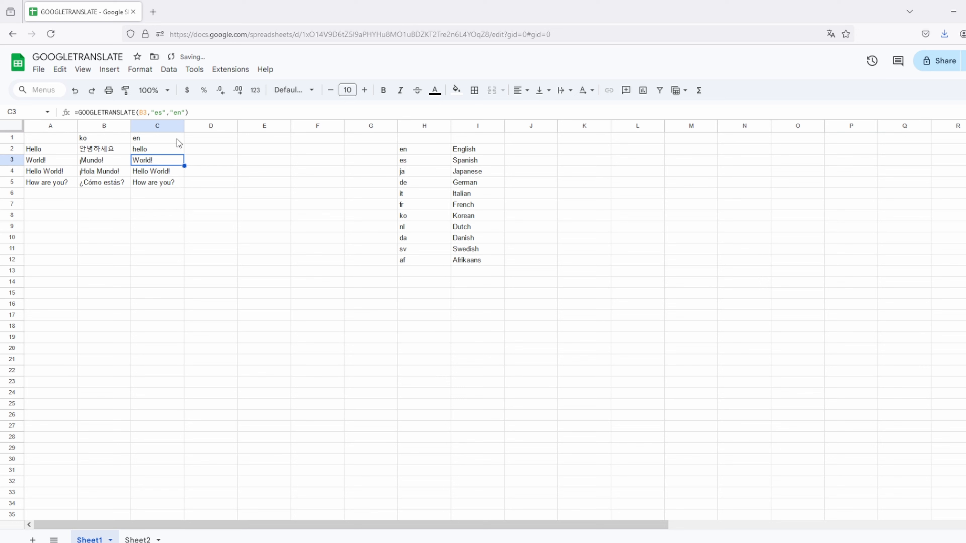
Fill the formulas in B2:C2 down to row 5.
{"action": "left_click_drag", "start_coordinate": [109, 151], "coordinate": [184, 186]}
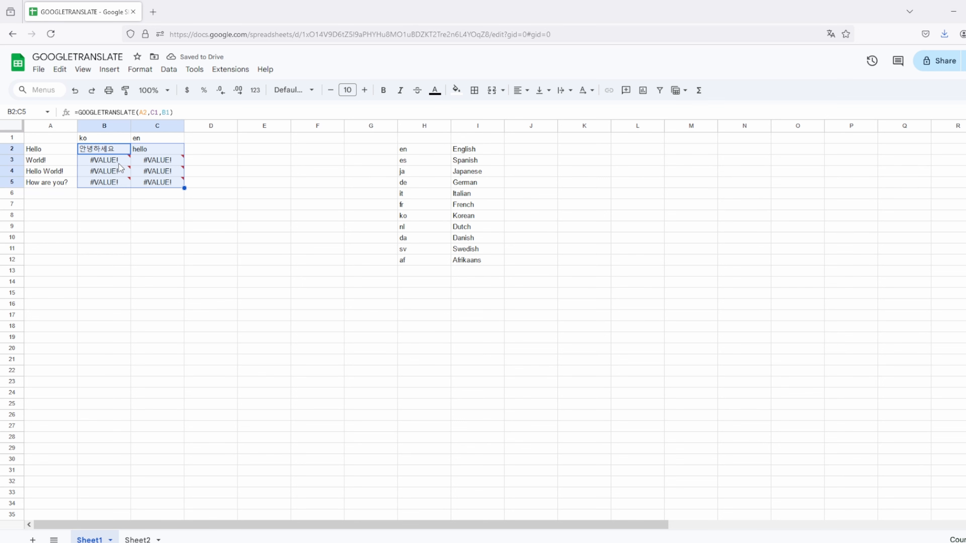
Lock the header row references in the B2 formula so it reads =GOOGLETRANSLATE(A2,C$1,B$1).
{"action": "left_click", "coordinate": [119, 152]}
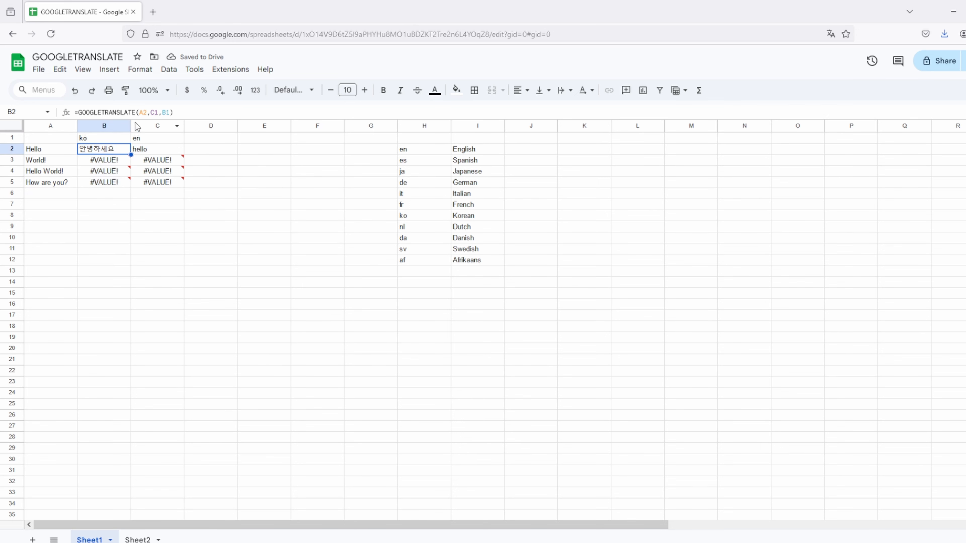
{"action": "left_click", "coordinate": [154, 112]}
{"action": "type", "text": "$"}
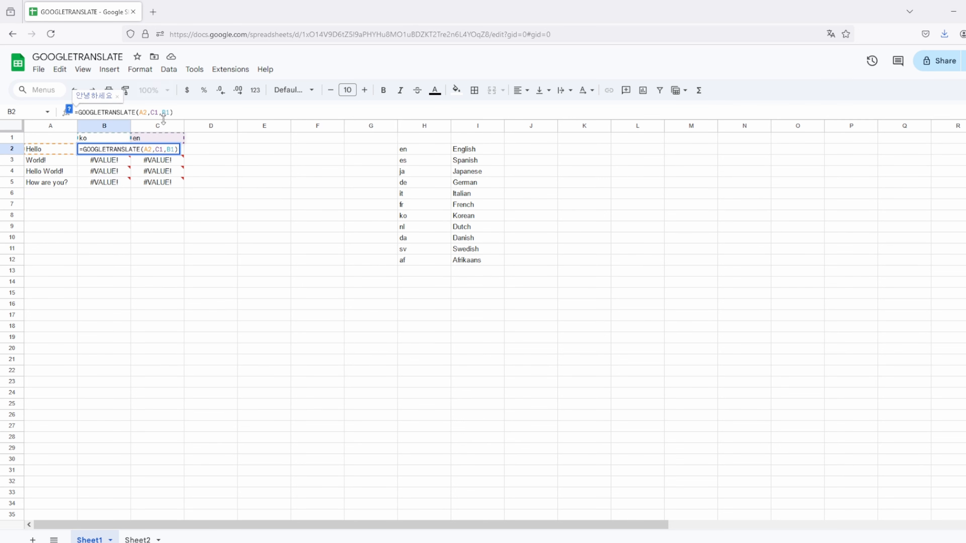
{"action": "key", "text": "Return"}
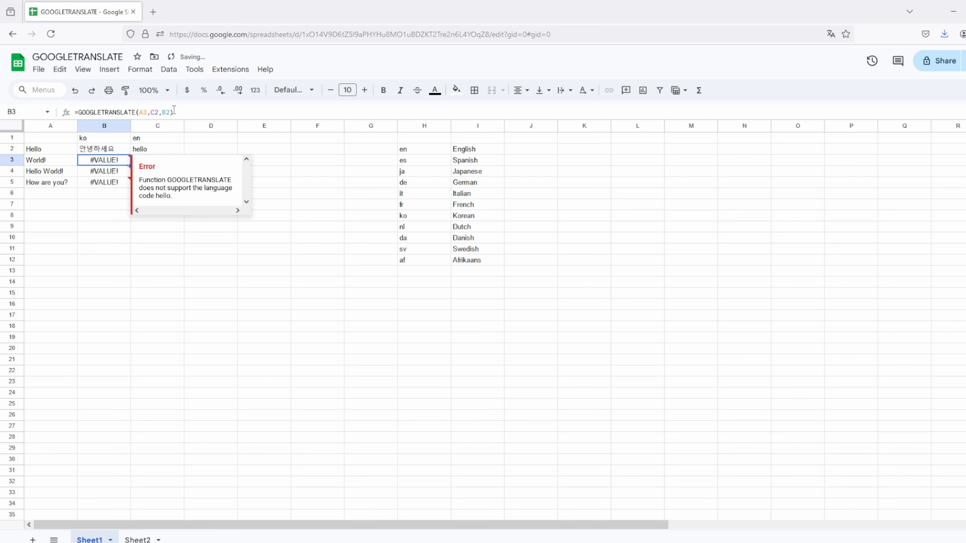
Lock the header row references in the C2 formula so it reads =GOOGLETRANSLATE(B2,B$1,C$1).
{"action": "left_click", "coordinate": [153, 145]}
{"action": "left_click", "coordinate": [156, 113]}
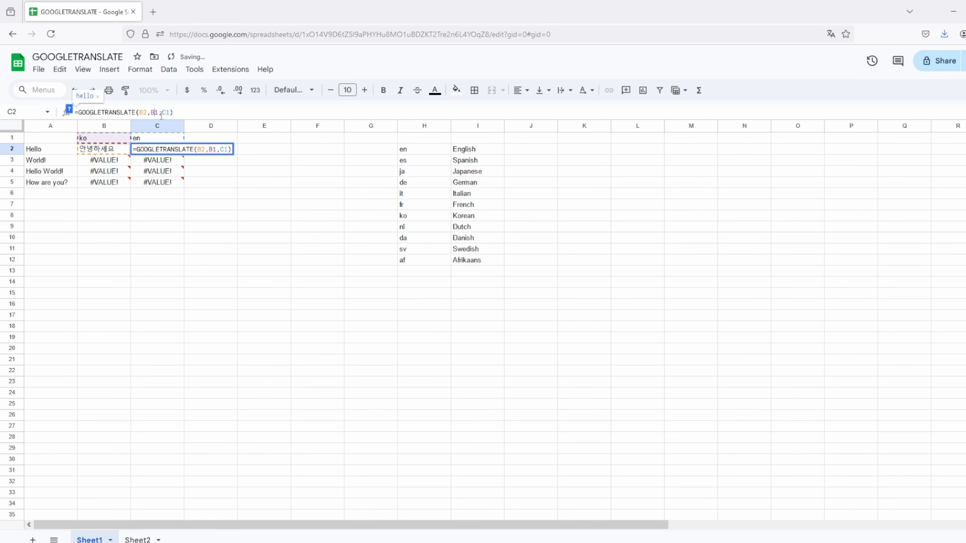
{"action": "type", "text": "$"}
{"action": "left_click", "coordinate": [171, 112]}
{"action": "type", "text": "$"}
{"action": "key", "text": "Return"}
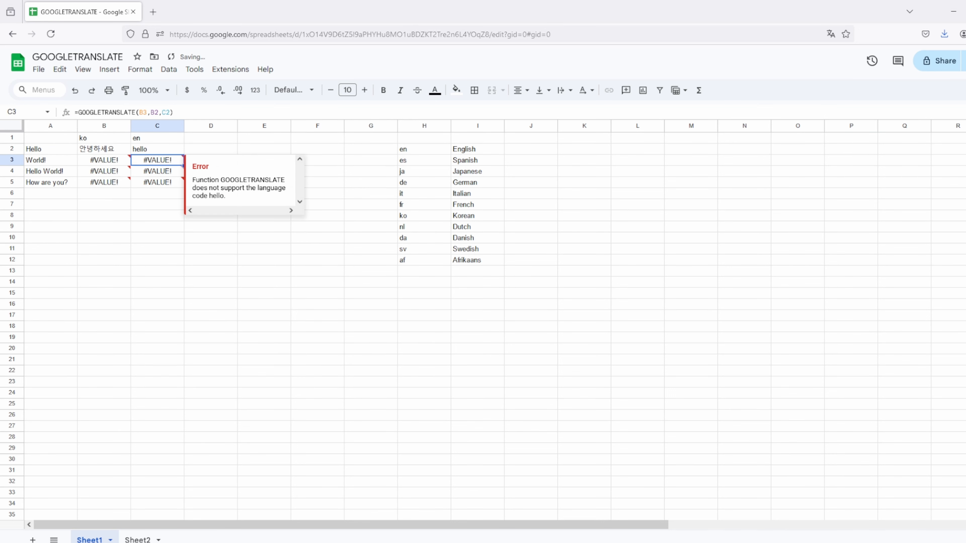
Fill the corrected formulas in B2:C2 down to row 5 and widen columns B and C to fit the translations.
{"action": "left_click_drag", "start_coordinate": [126, 149], "coordinate": [177, 183]}
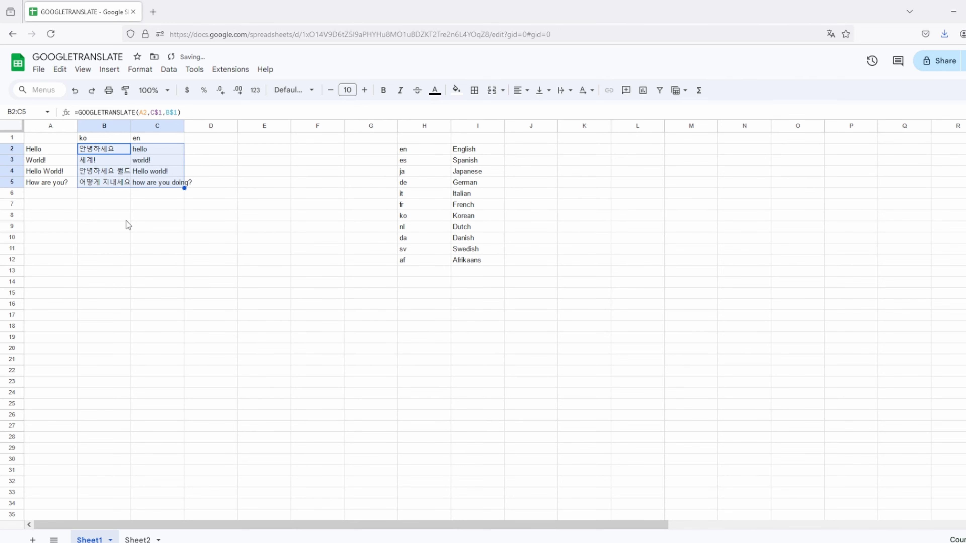
{"action": "left_click_drag", "start_coordinate": [130, 126], "coordinate": [201, 126]}
{"action": "left_click", "coordinate": [186, 215]}
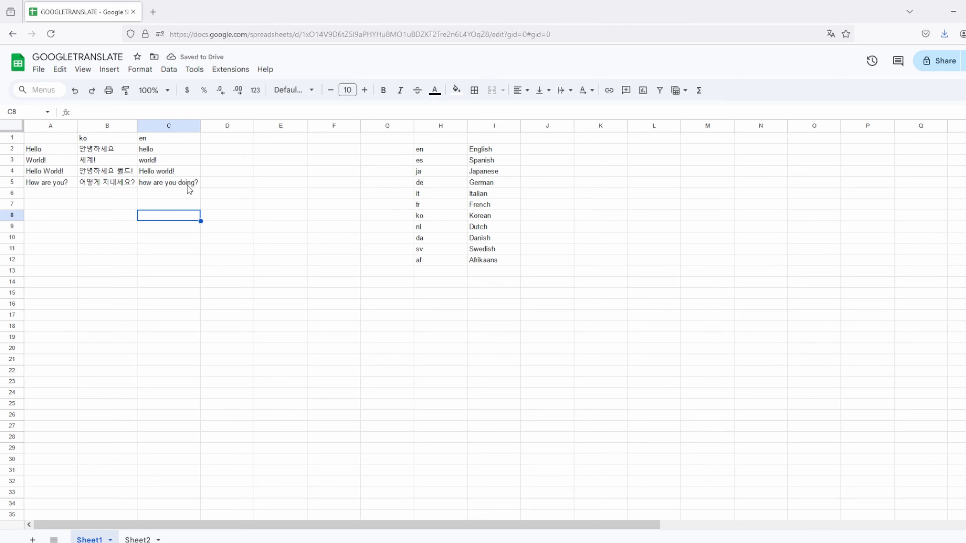
Compare the original English phrases in A2:A5 with the Korean translations in column B and the back-translations in column C.
{"action": "left_click_drag", "start_coordinate": [38, 150], "coordinate": [163, 174]}
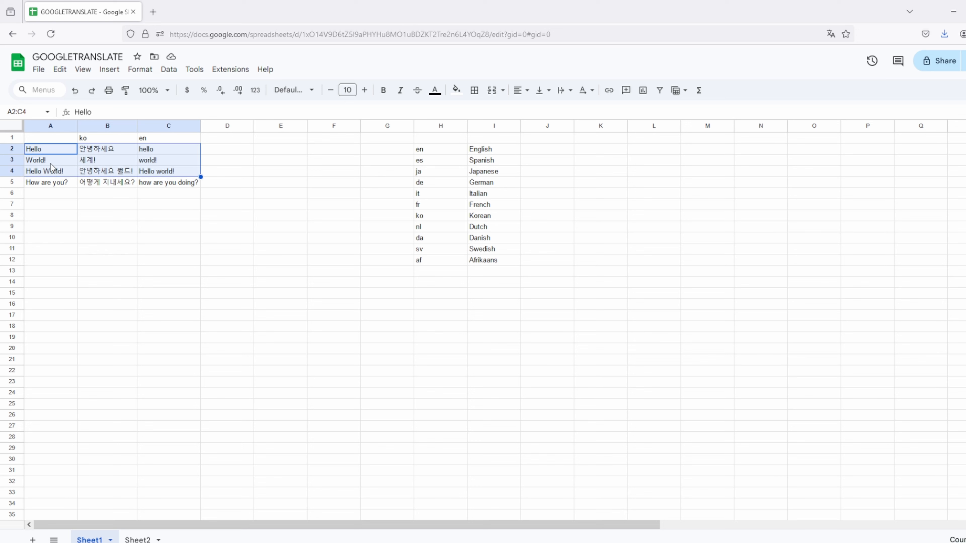
{"action": "left_click_drag", "start_coordinate": [55, 171], "coordinate": [157, 146]}
{"action": "left_click", "coordinate": [141, 198]}
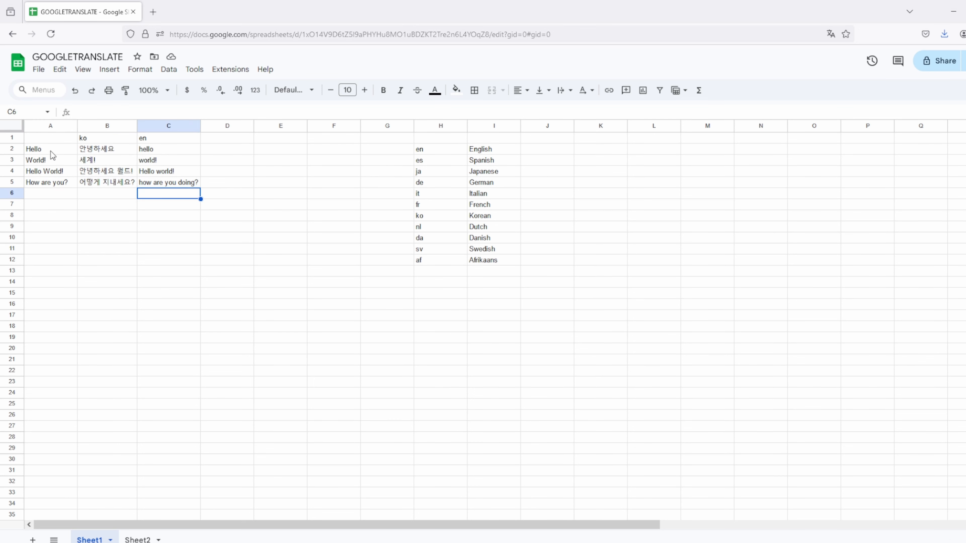
{"action": "left_click_drag", "start_coordinate": [51, 151], "coordinate": [166, 174]}
{"action": "left_click", "coordinate": [136, 197]}
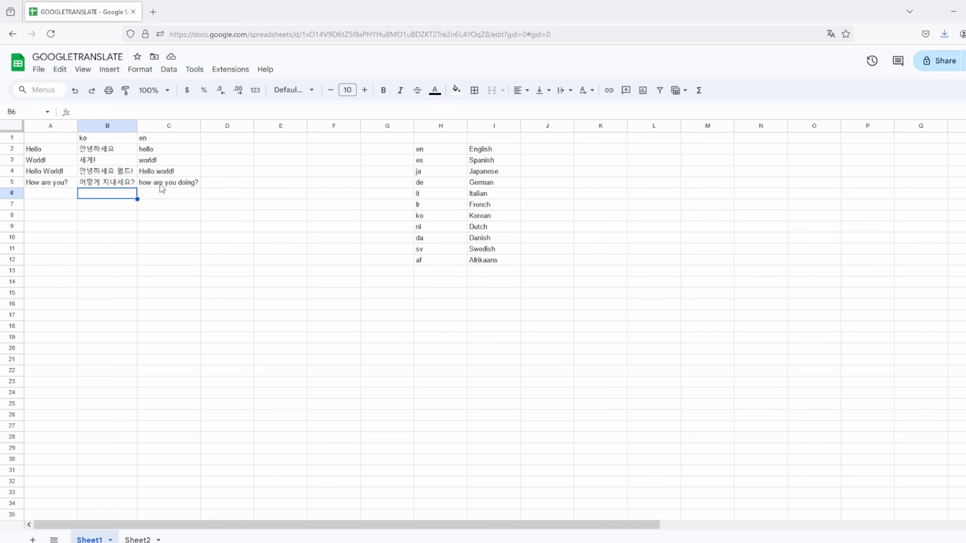
{"action": "left_click_drag", "start_coordinate": [159, 185], "coordinate": [58, 184]}
{"action": "left_click", "coordinate": [119, 195]}
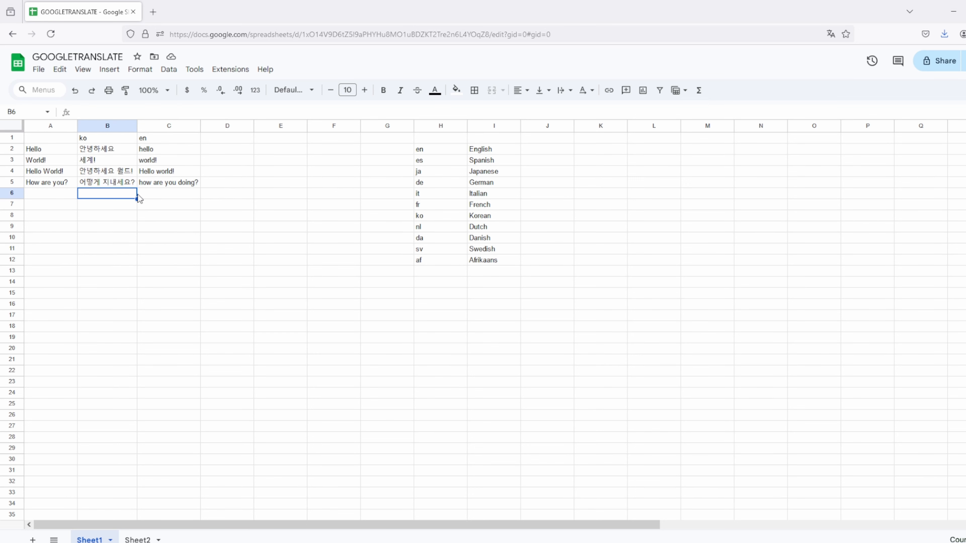
{"action": "left_click", "coordinate": [114, 186]}
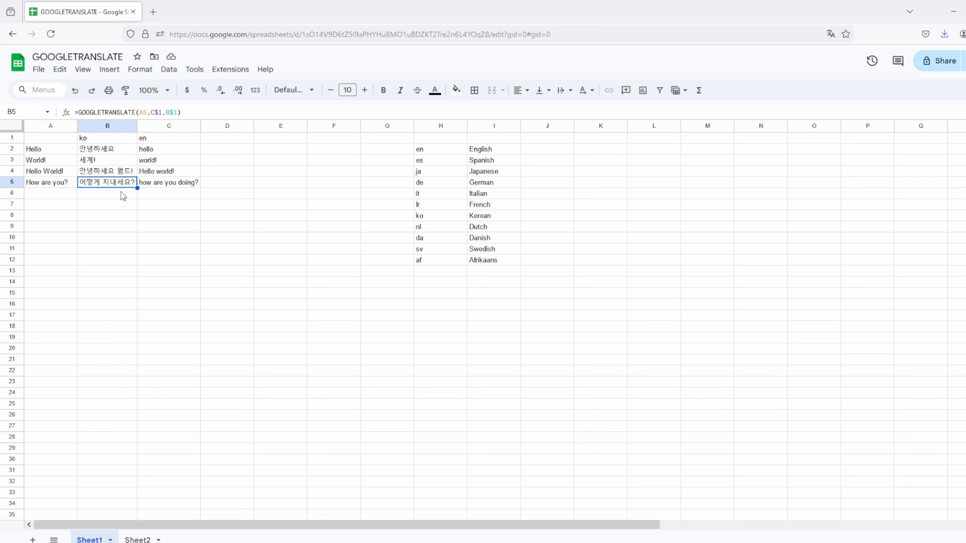
{"action": "left_click", "coordinate": [121, 192]}
Change the language code in B1 to ja and fit column B's width to the Japanese text.
{"action": "left_click", "coordinate": [108, 139]}
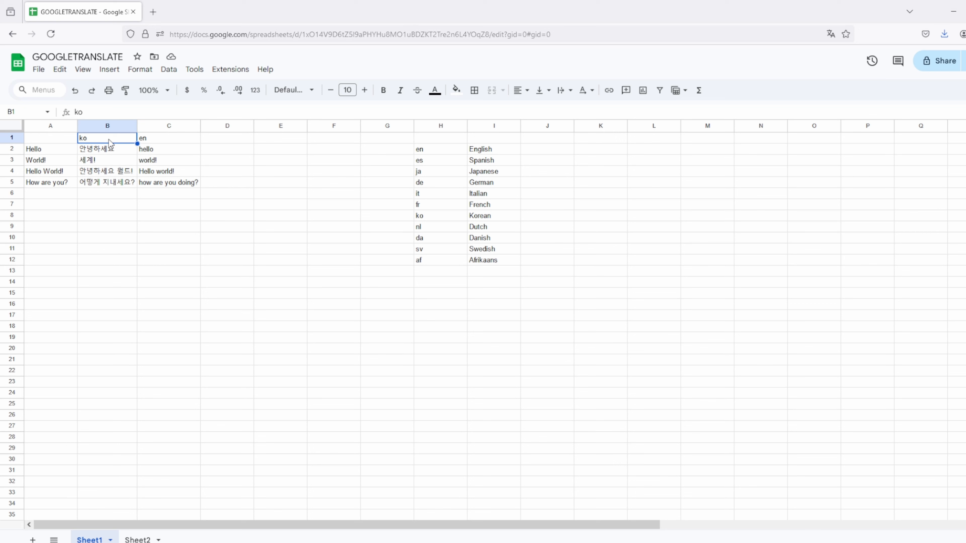
{"action": "type", "text": "ja"}
{"action": "key", "text": "Return"}
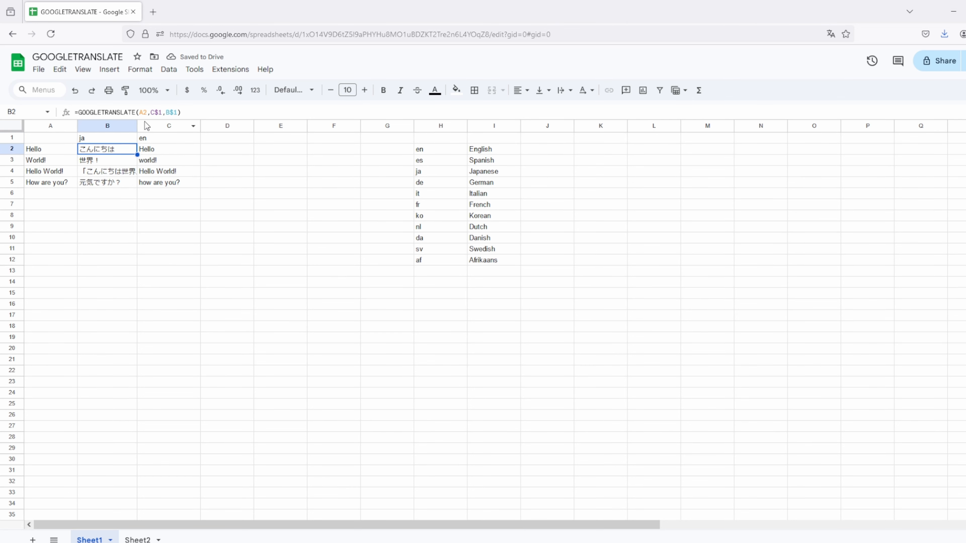
{"action": "double_click", "coordinate": [137, 125]}
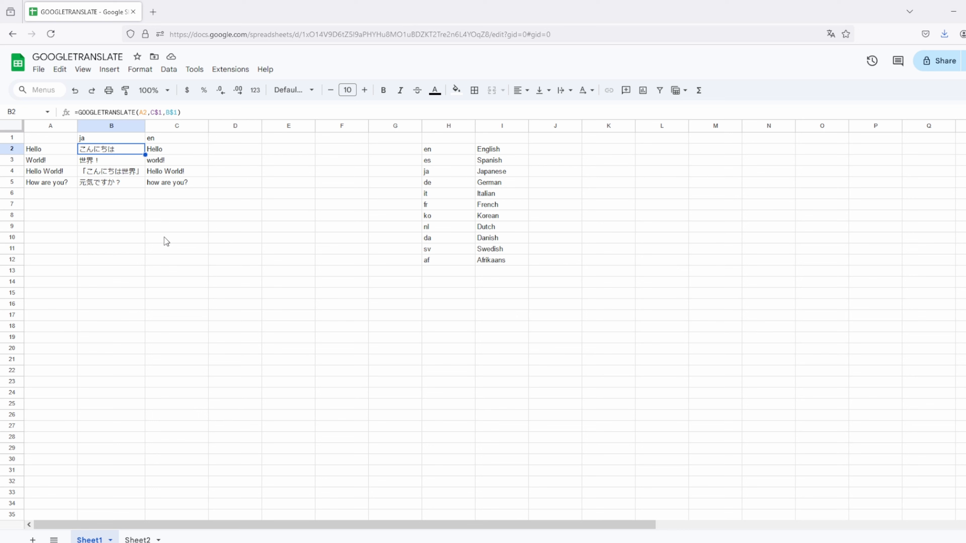
Change the language code in C1 to es.
{"action": "key", "text": "Up"}
{"action": "key", "text": "Right"}
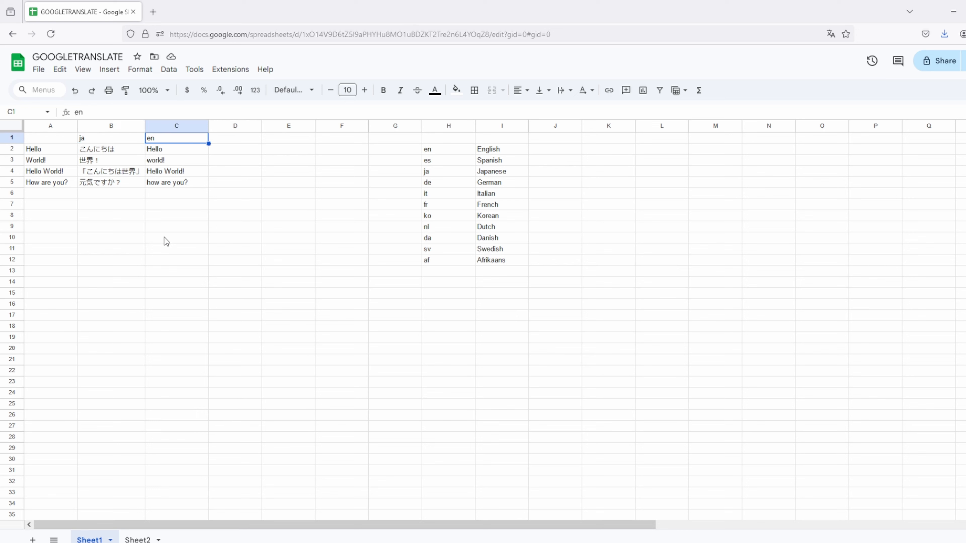
{"action": "type", "text": "es"}
{"action": "key", "text": "Return"}
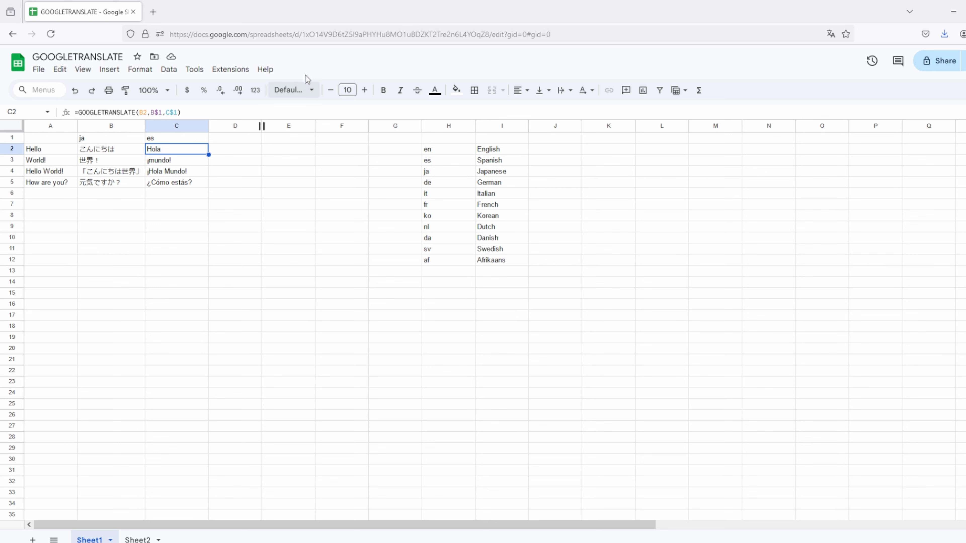
Fill the formulas in C2:C5 across into D2:D5 and enter the language code en in D1.
{"action": "left_click", "coordinate": [223, 156]}
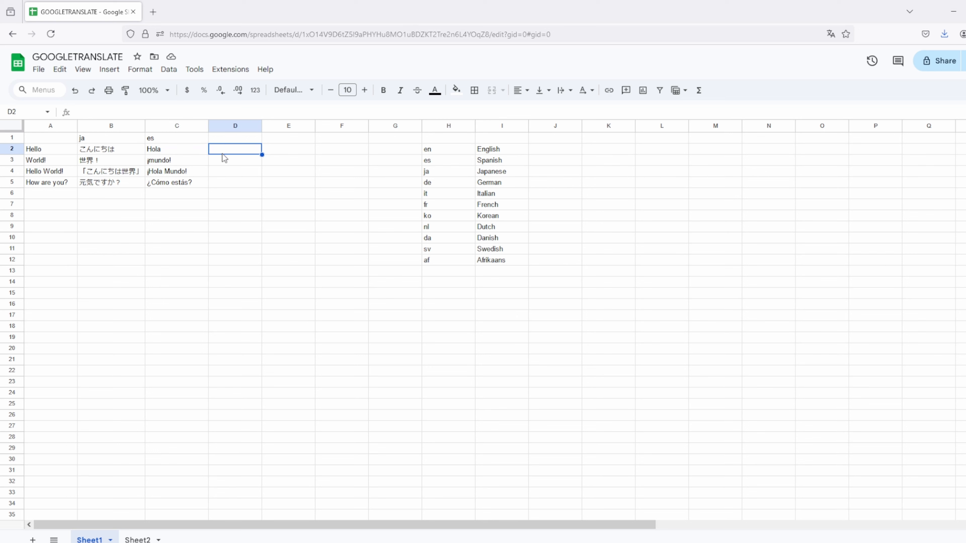
{"action": "left_click_drag", "start_coordinate": [205, 154], "coordinate": [241, 187]}
{"action": "left_click", "coordinate": [236, 140]}
{"action": "type", "text": "en"}
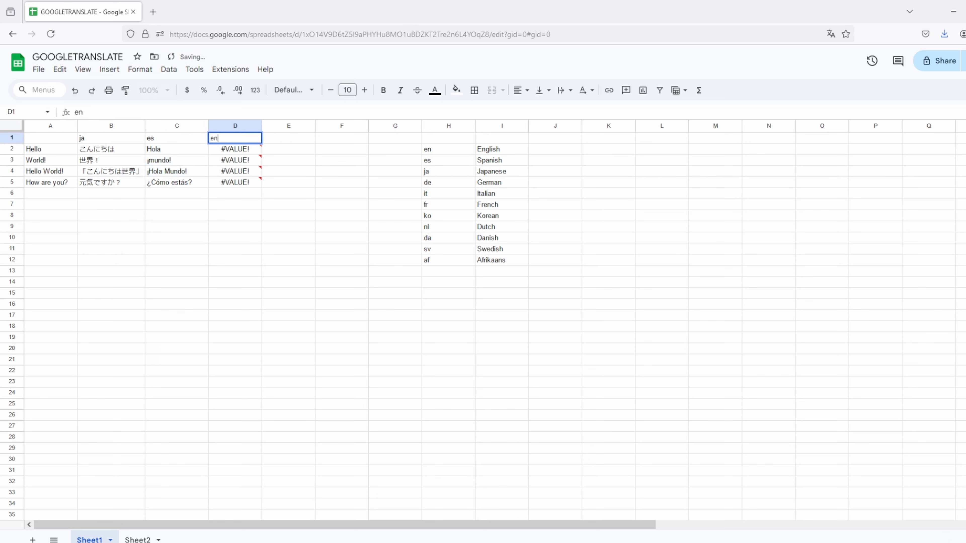
{"action": "key", "text": "Return"}
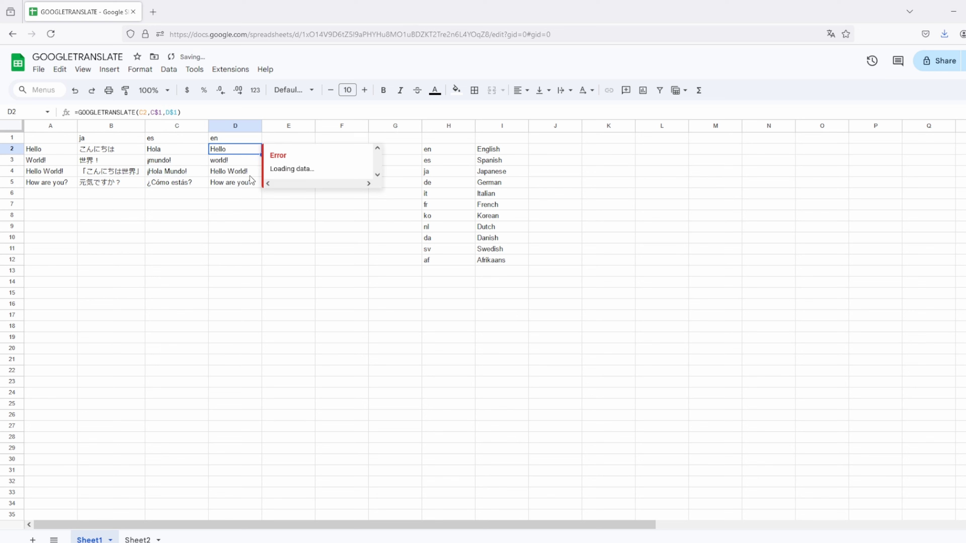
Review the chained translations from Japanese to Spanish in column C and back to English in column D.
{"action": "left_click", "coordinate": [182, 151]}
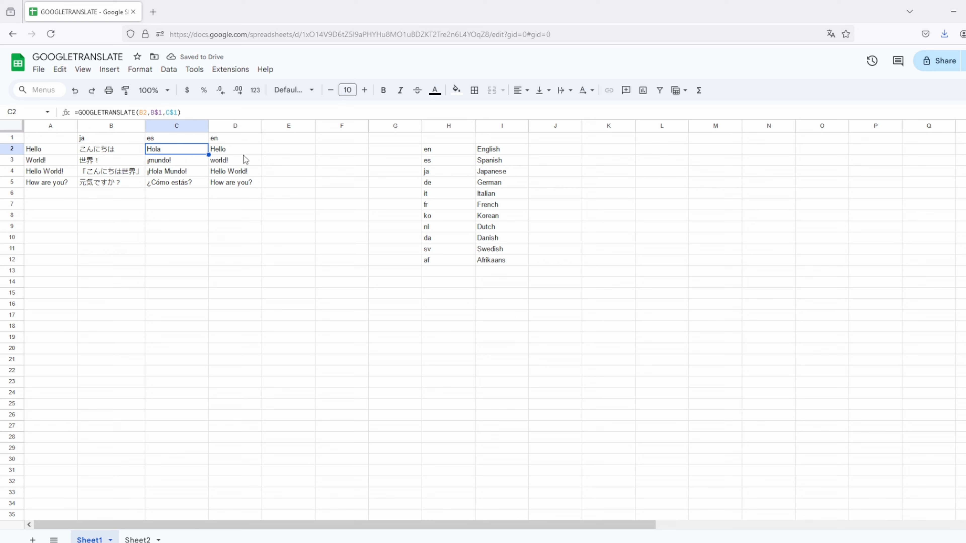
{"action": "left_click", "coordinate": [242, 154]}
{"action": "left_click_drag", "start_coordinate": [244, 158], "coordinate": [247, 196]}
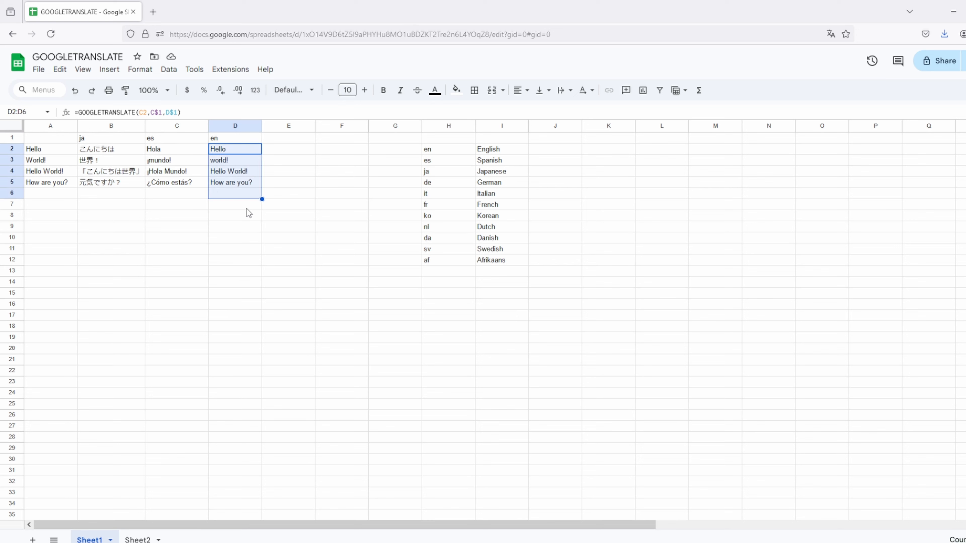
{"action": "left_click", "coordinate": [243, 205]}
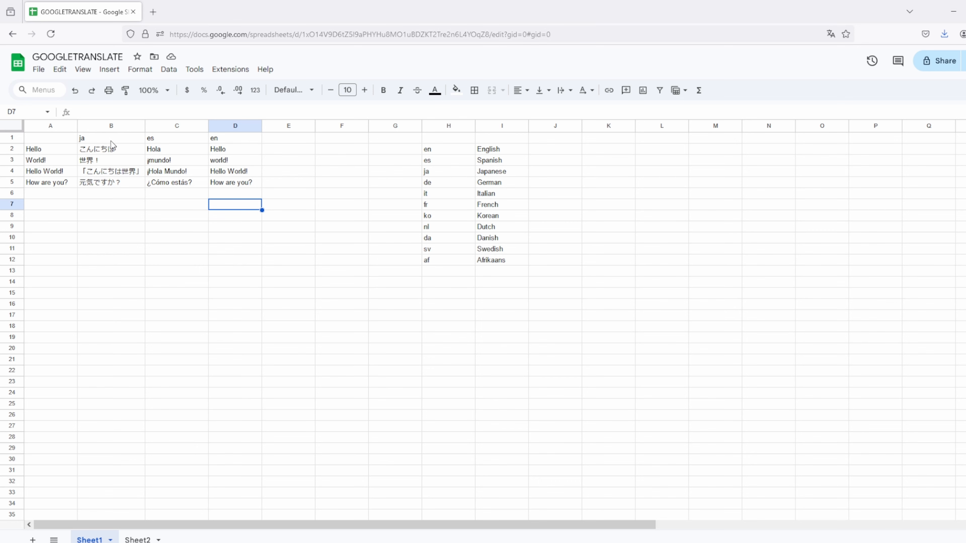
{"action": "scroll", "coordinate": [111, 141], "scroll_direction": "right", "scroll_amount": 1}
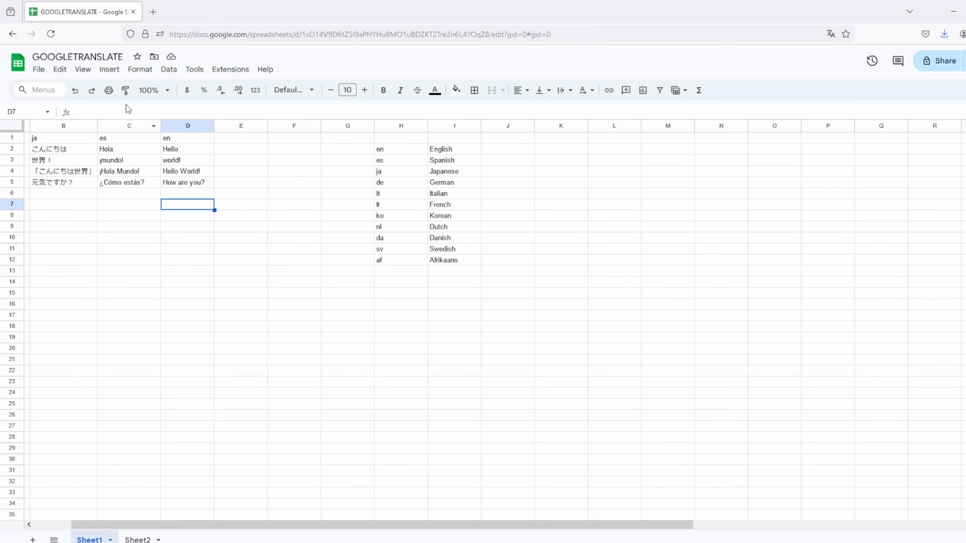
{"action": "left_click_drag", "start_coordinate": [622, 528], "coordinate": [360, 511]}
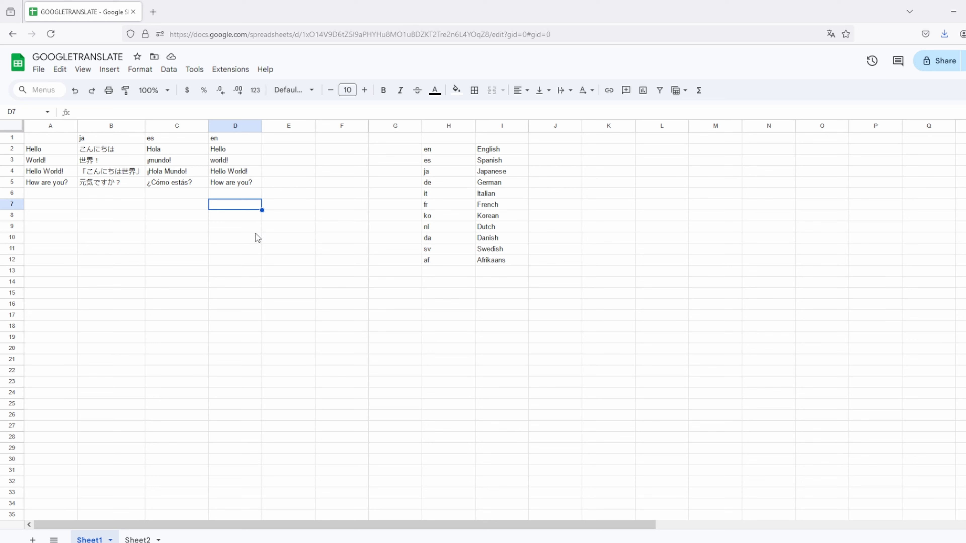
{"action": "left_click", "coordinate": [70, 218]}
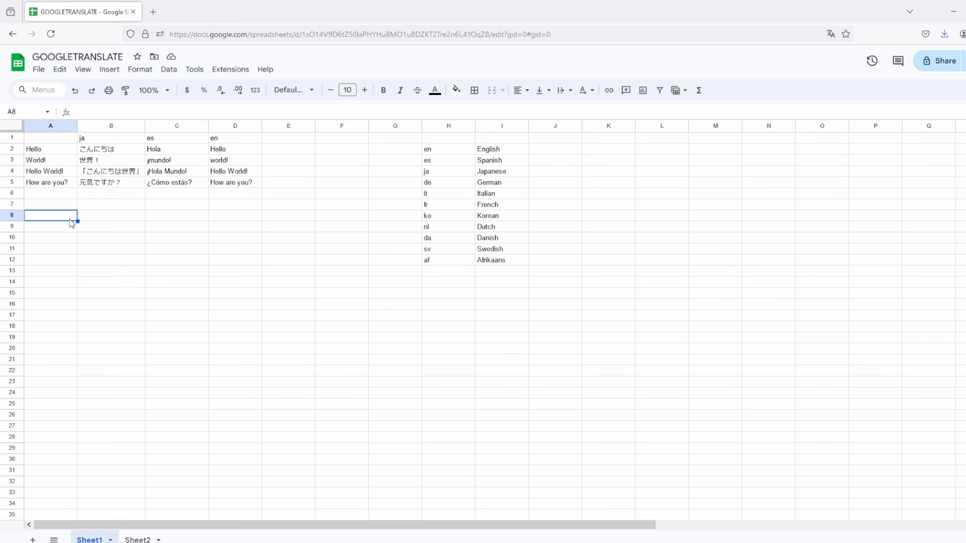